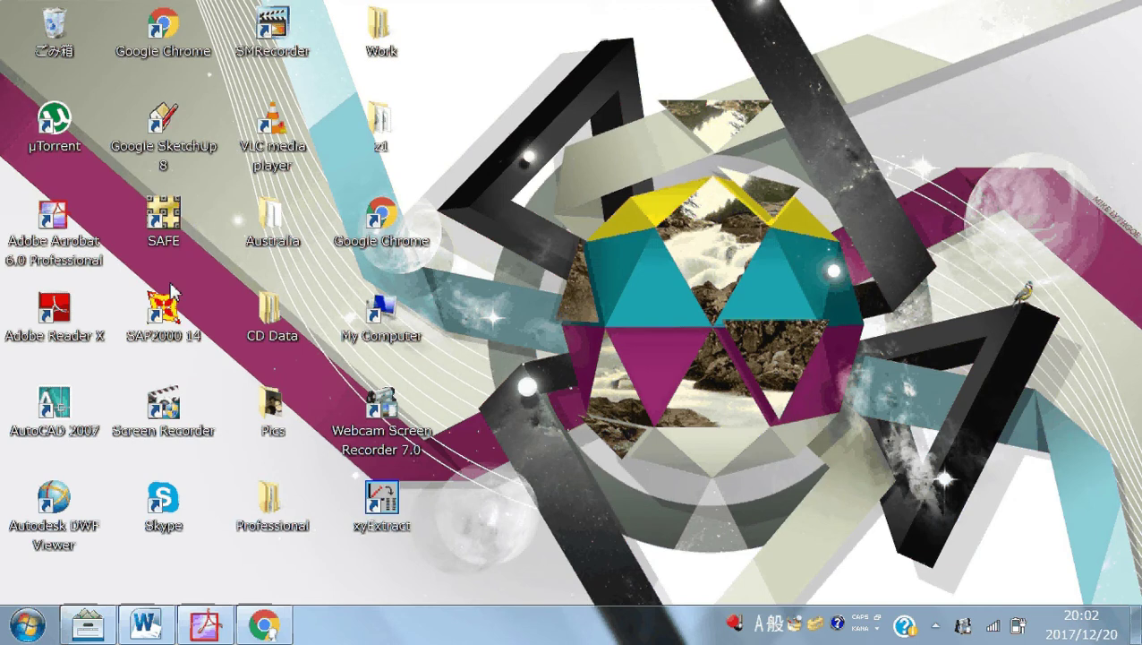
Launch SAP2000 14 from its desktop shortcut.
click(175, 315)
double_click(175, 314)
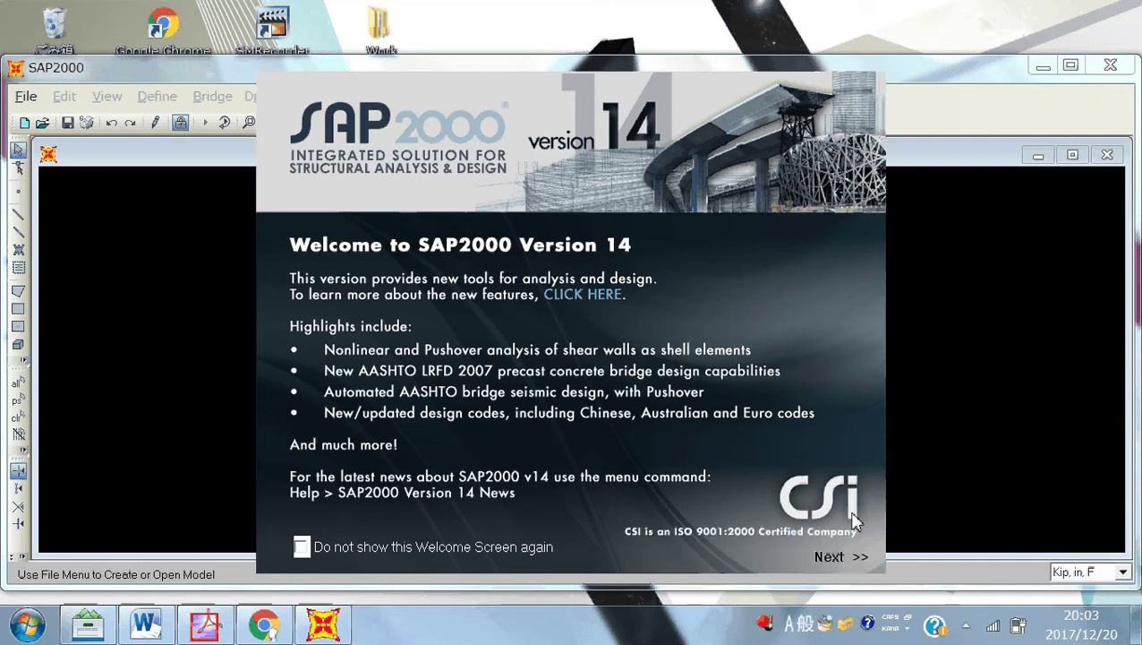
Dismiss SAP2000's welcome screen and Tip of the Day, then bring the textbook PDF forward.
click(832, 556)
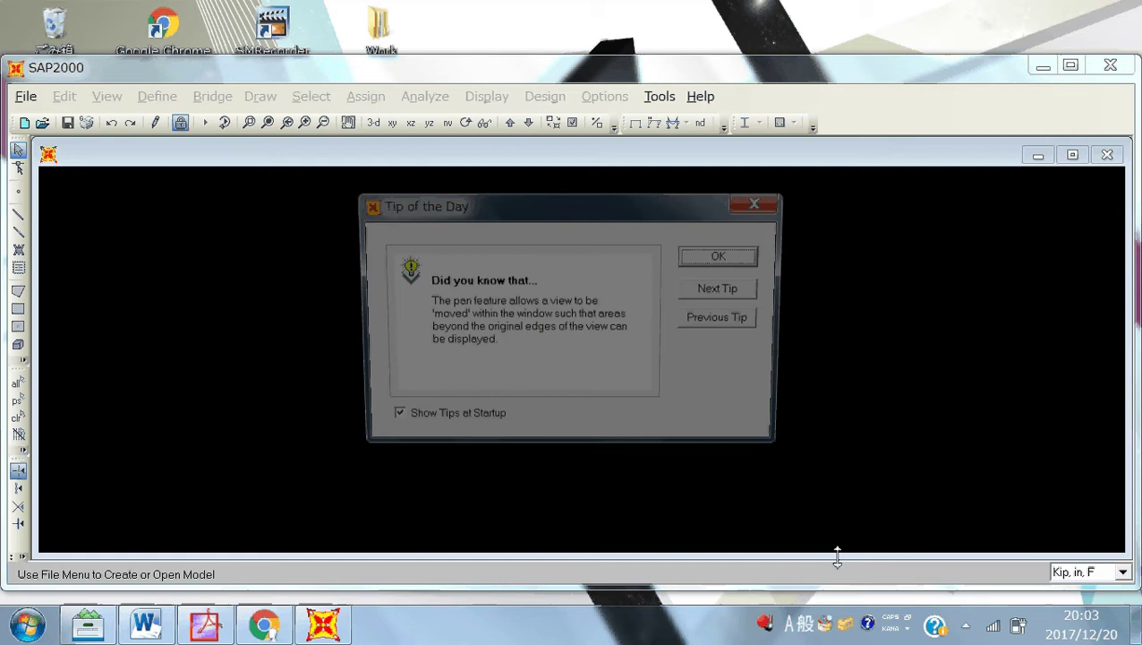
click(716, 257)
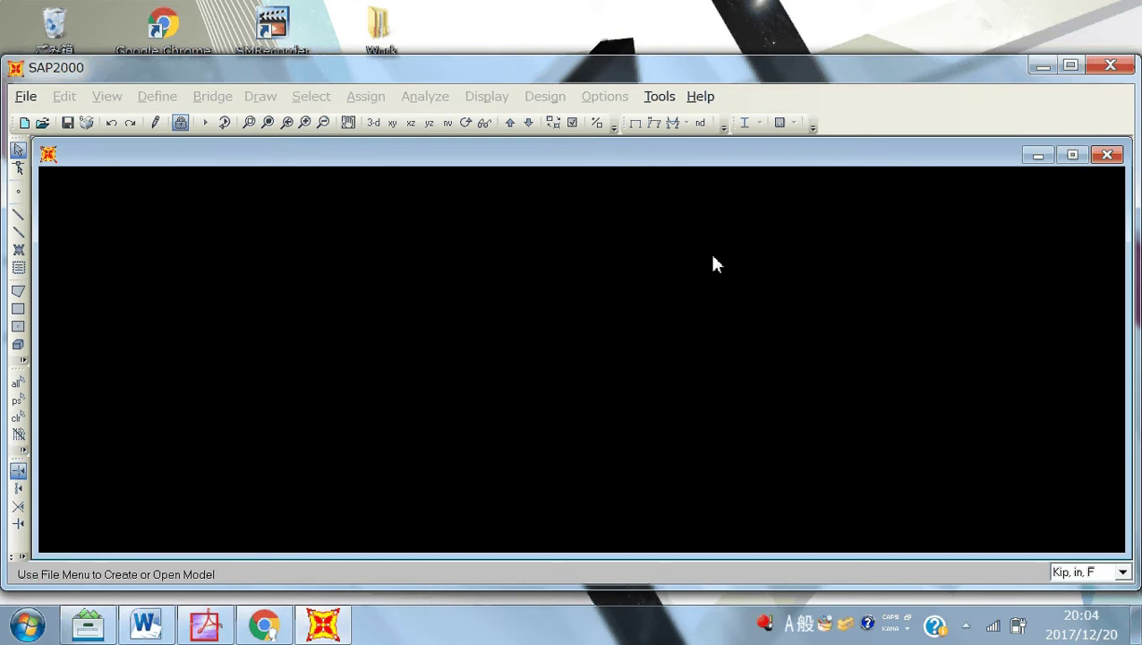
click(205, 625)
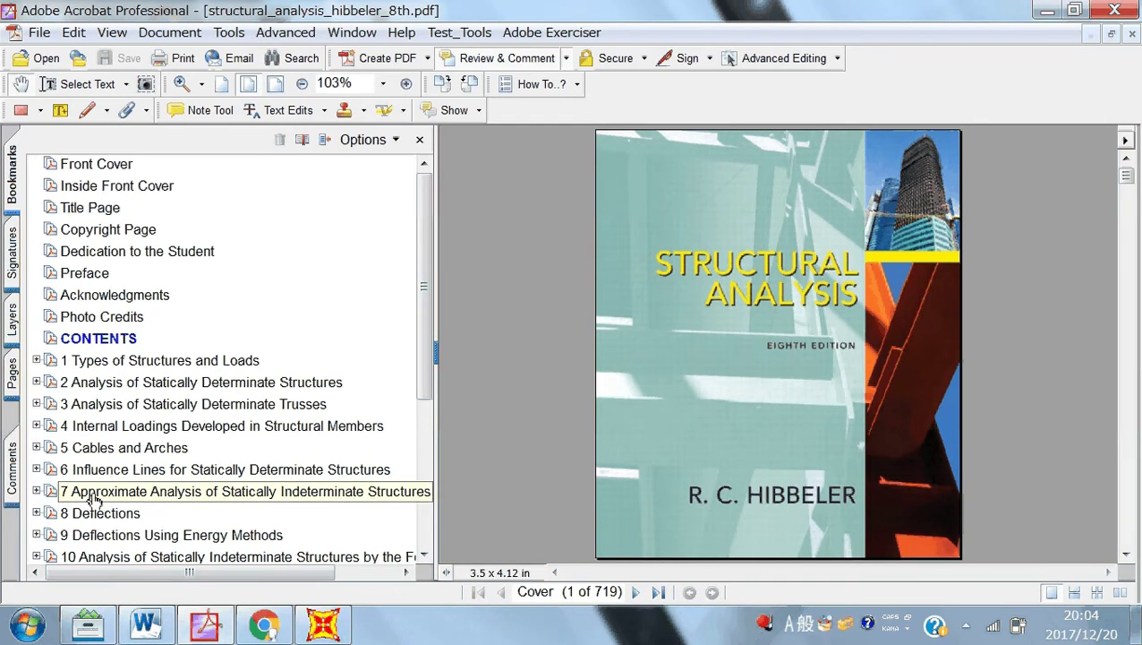
Jump through the bookmarks to chapter 7's Problems section.
click(93, 498)
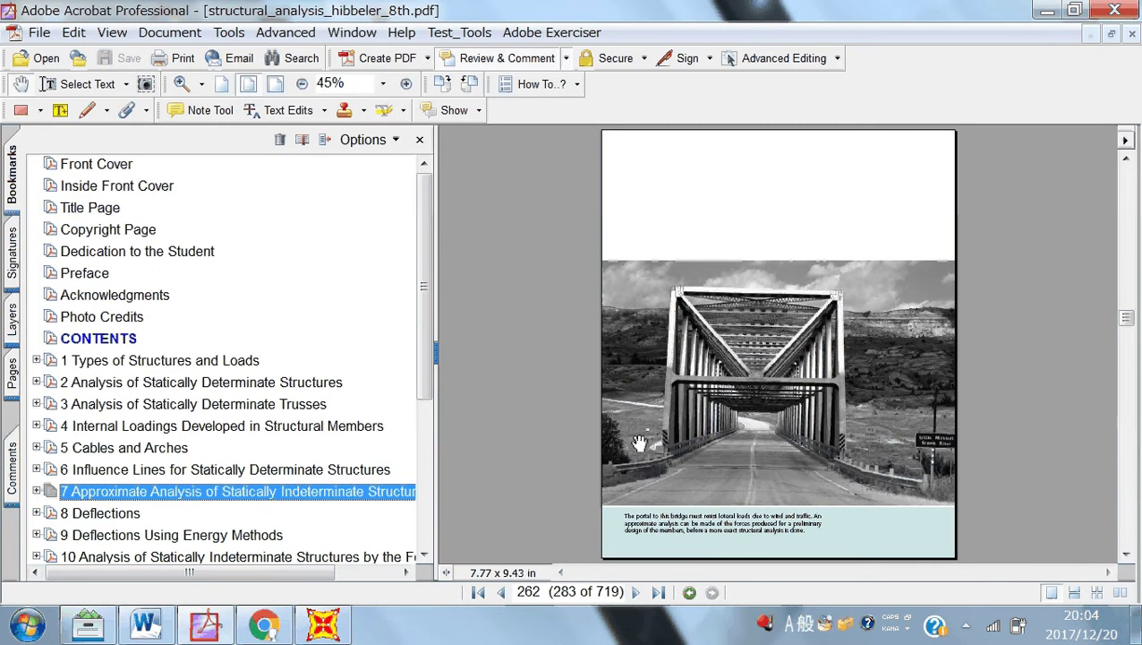
click(36, 491)
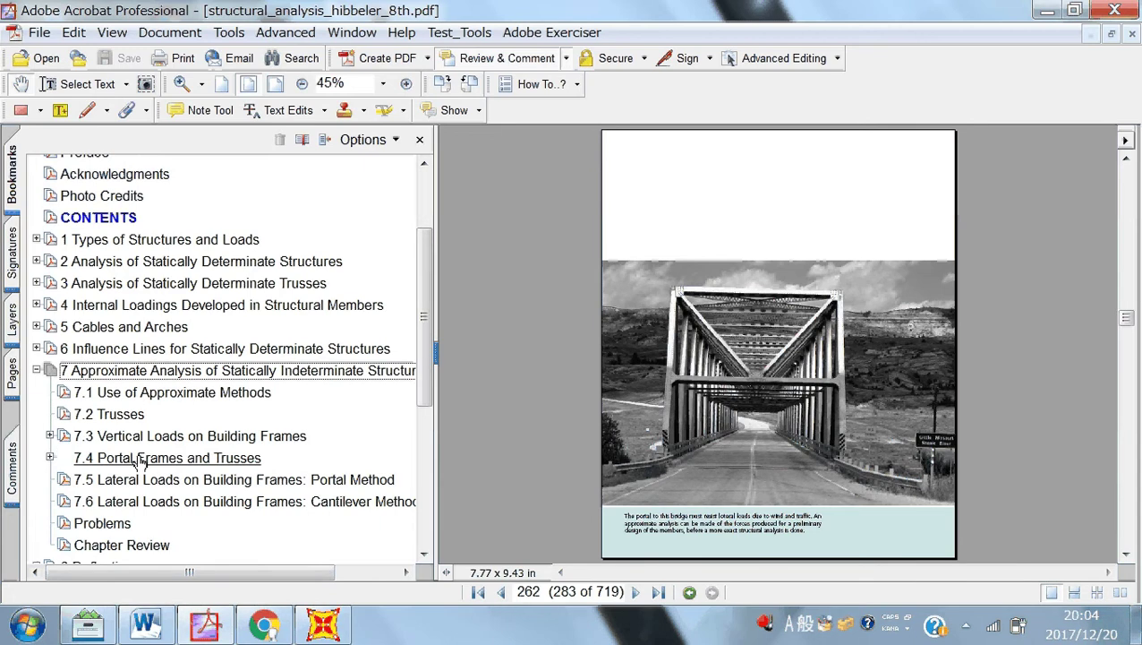
scroll(98, 466, down, 1)
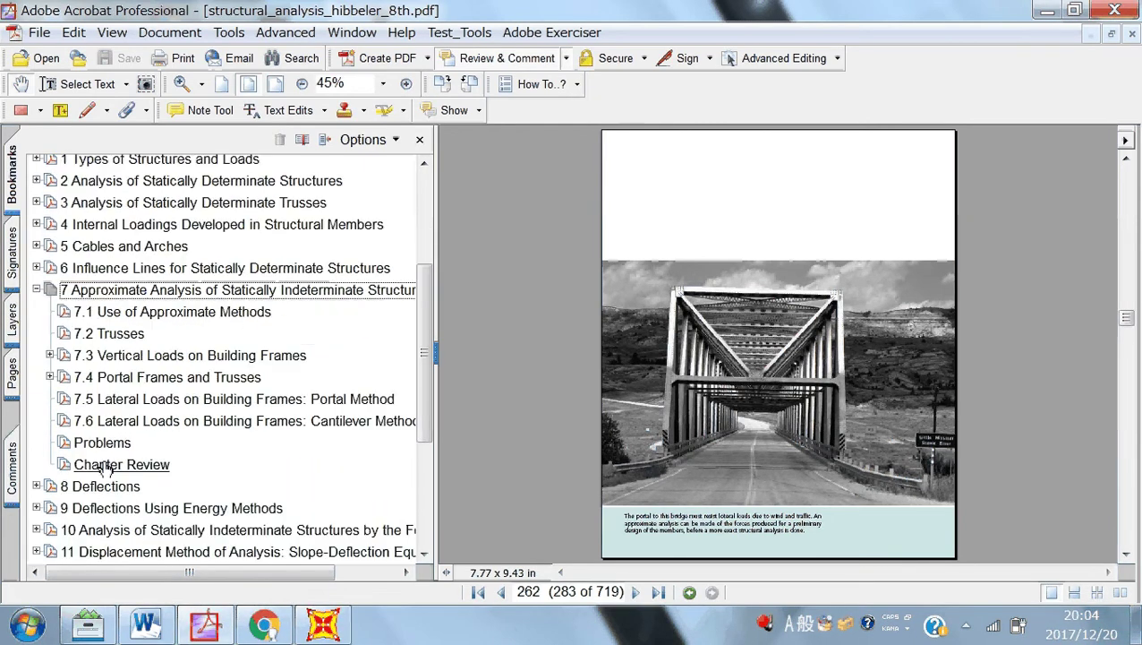
click(106, 445)
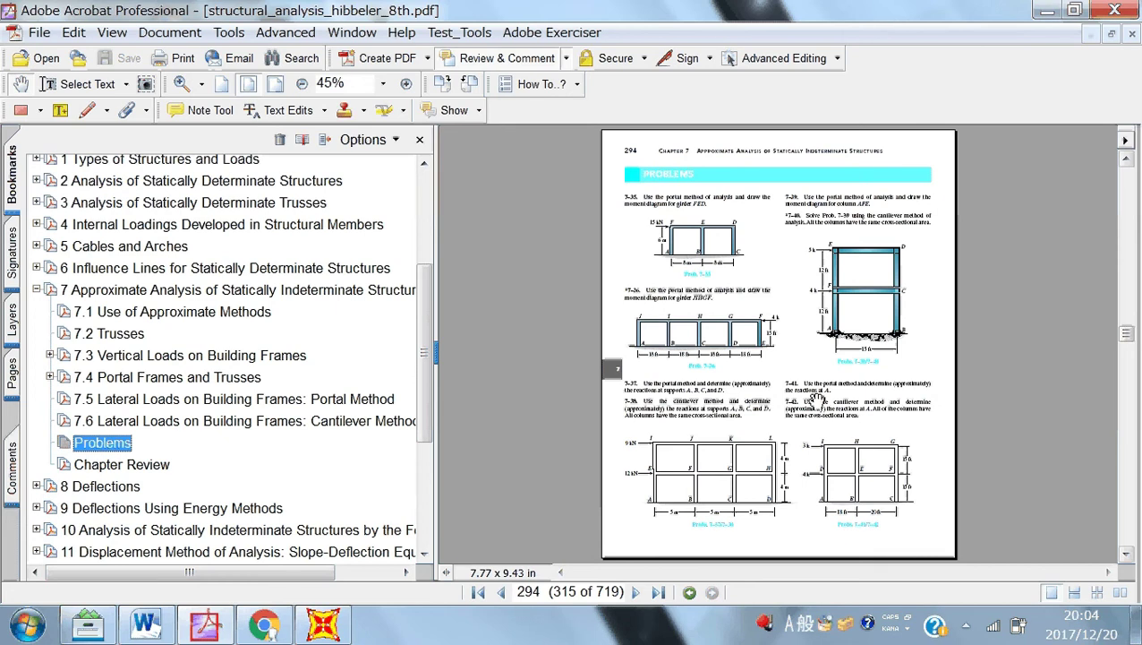
Hide the Bookmarks pane, zoom to 100% and scroll through the chapter 7 problems.
click(419, 140)
click(405, 83)
click(406, 83)
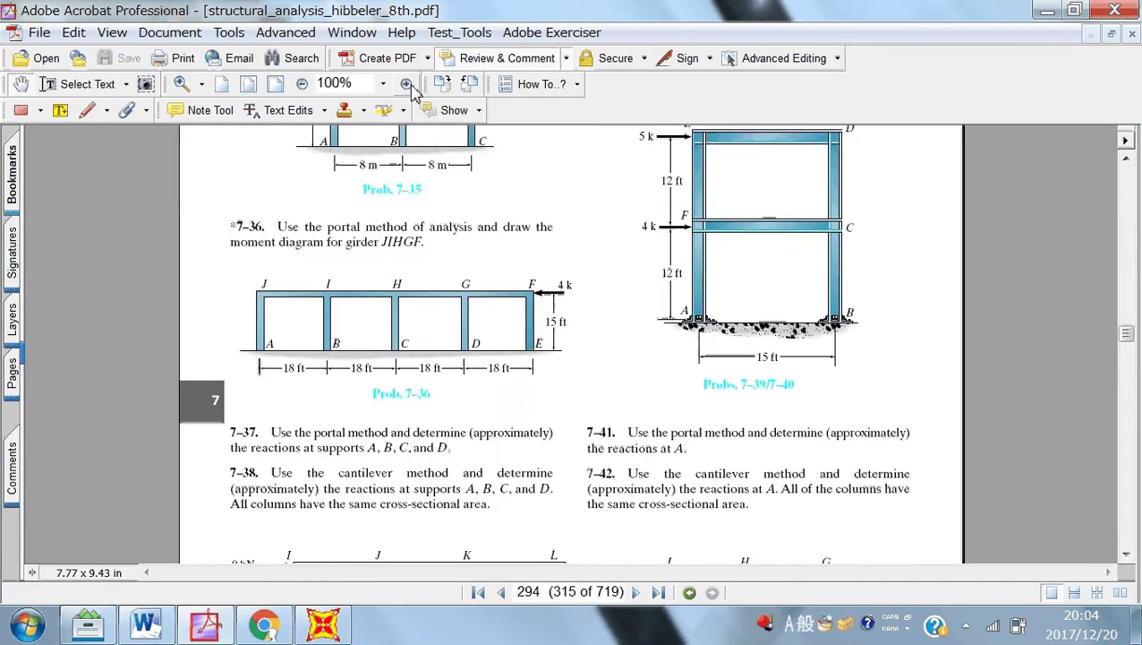
scroll(873, 507, up, 3)
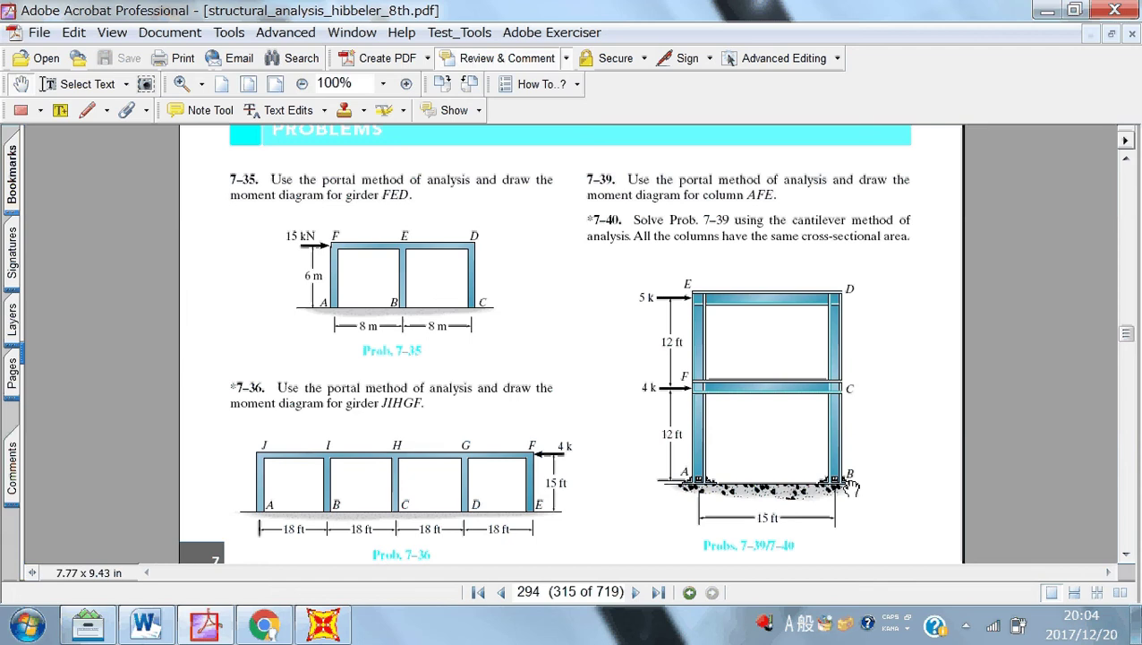
scroll(548, 483, down, 10)
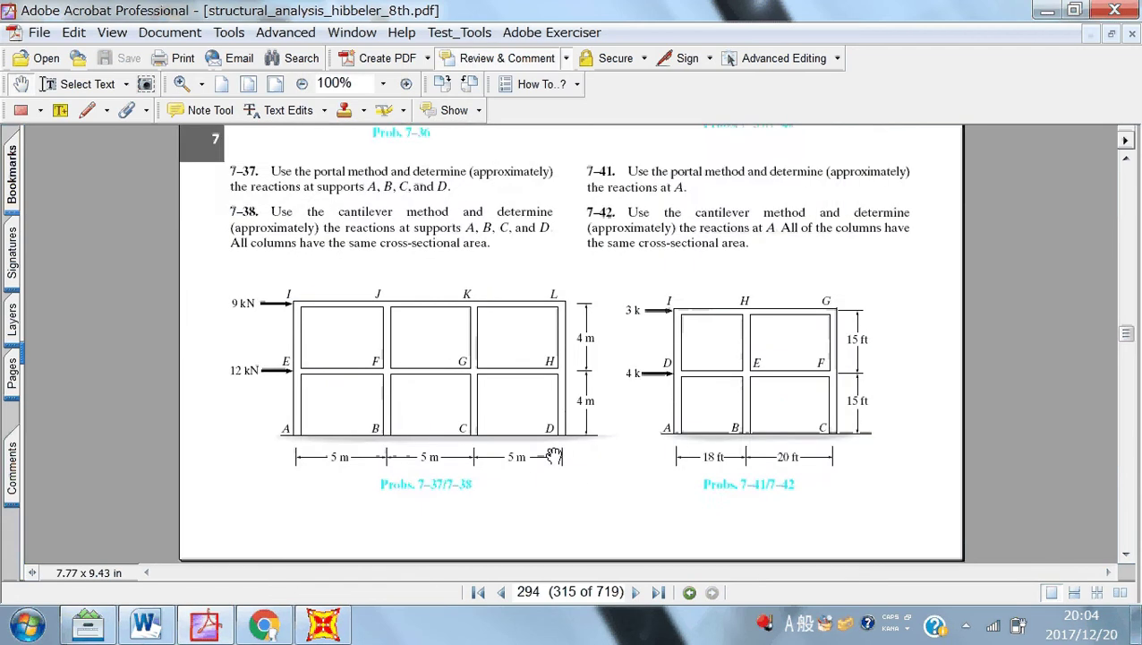
scroll(564, 454, up, 4)
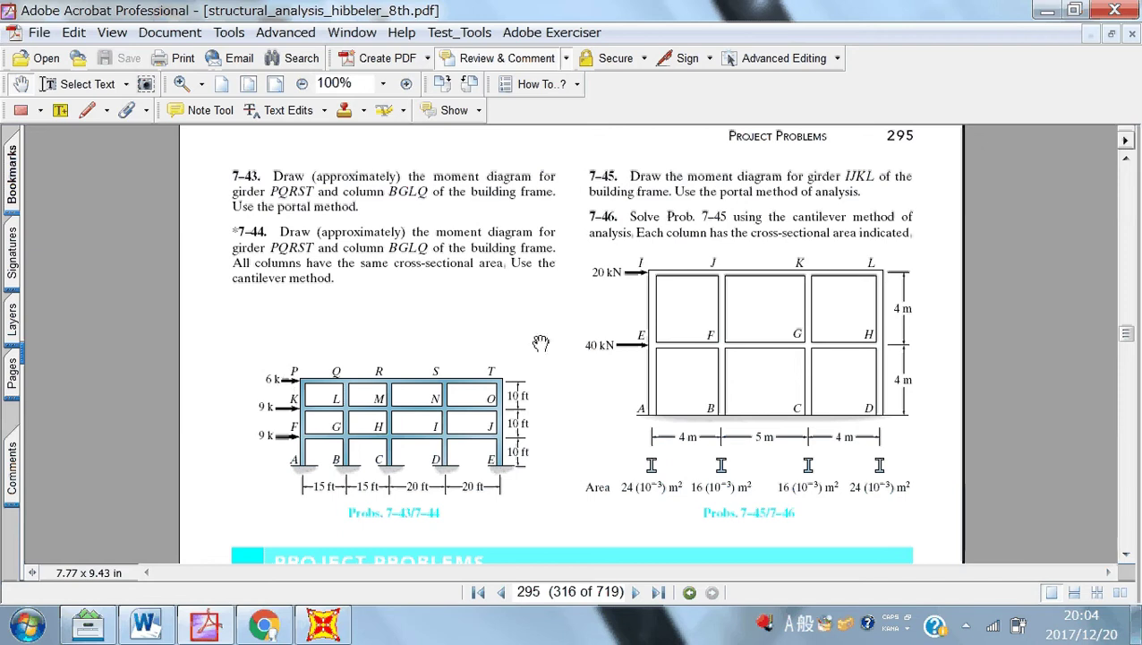
scroll(412, 410, down, 3)
scroll(412, 410, down, 10)
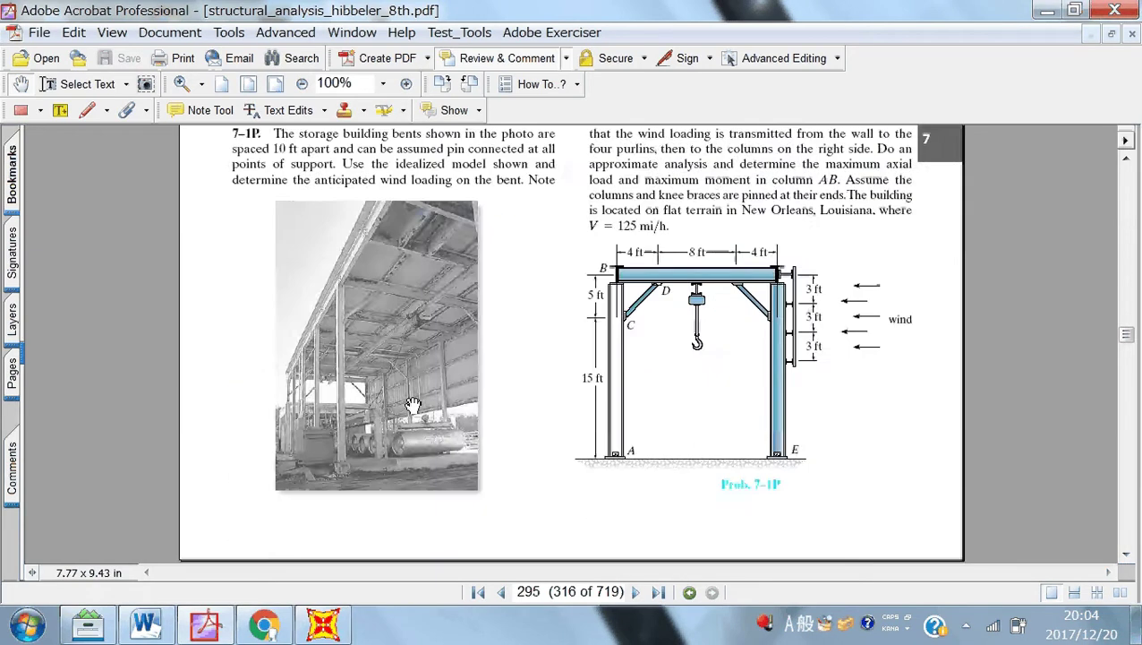
Dismiss the document-reading error and unsupported-format warning, scrolling back to page 295.
scroll(418, 403, down, 2)
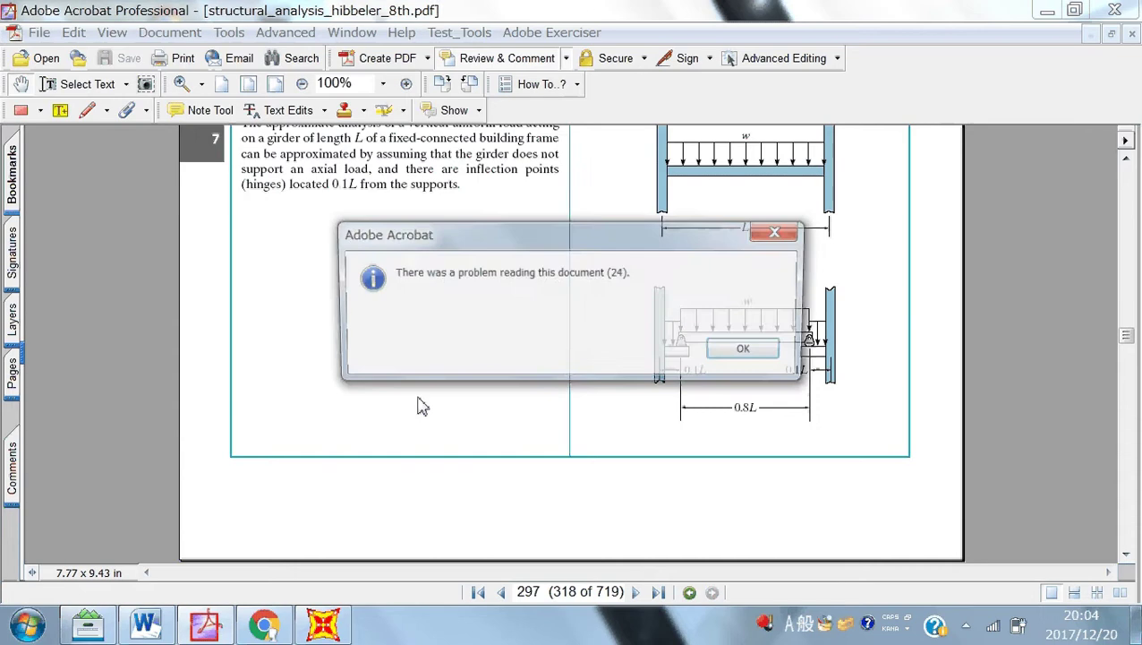
click(773, 355)
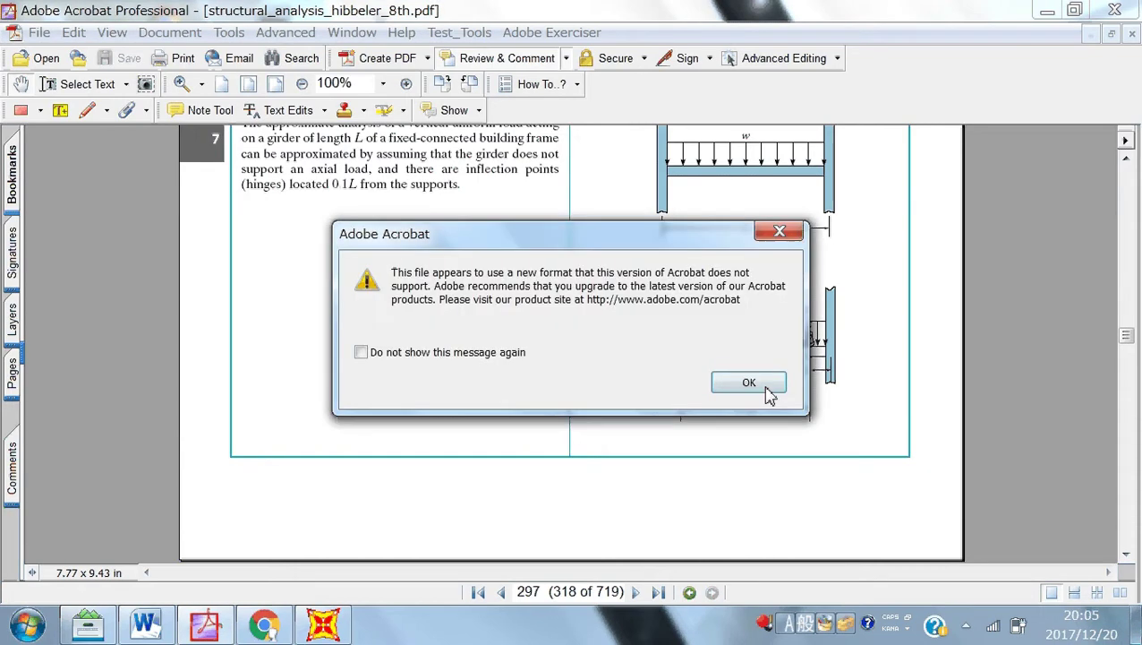
scroll(770, 385, up, 3)
click(770, 385)
scroll(765, 438, up, 10)
scroll(765, 439, up, 10)
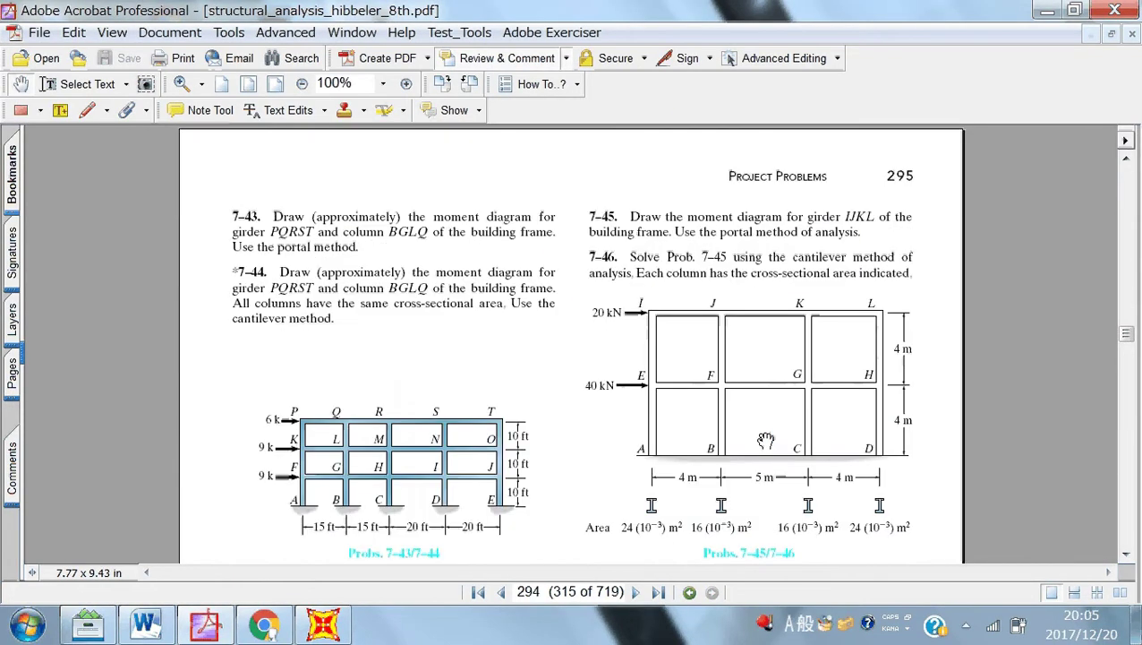
scroll(761, 439, down, 6)
scroll(759, 440, up, 2)
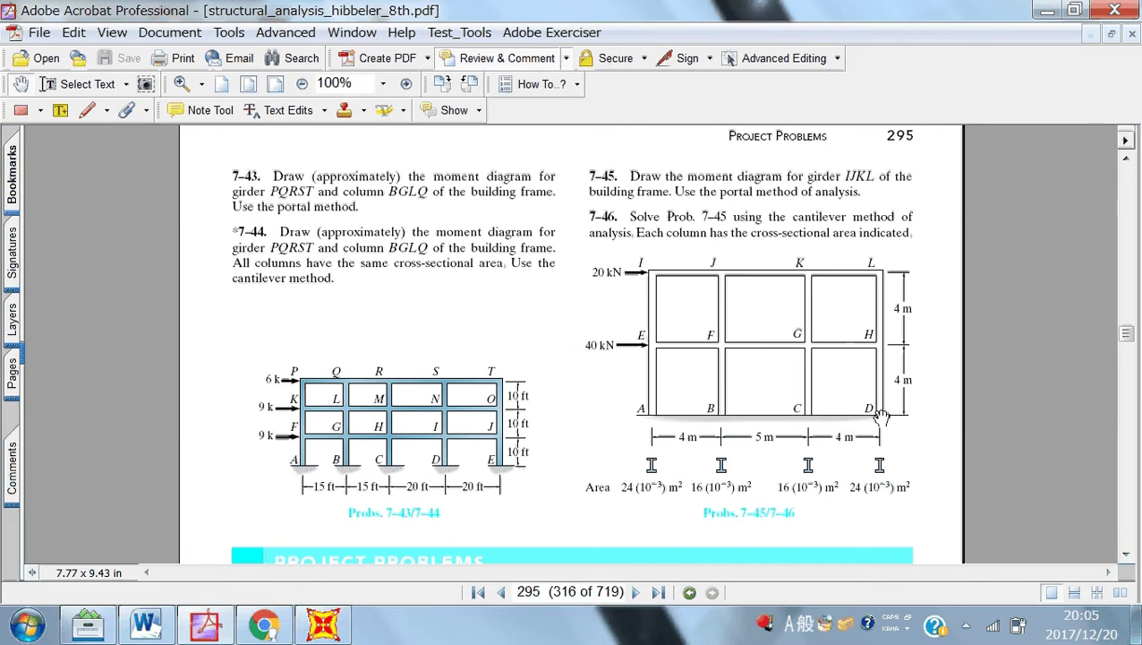
Enlarge page 295's frame figure to 200% to read its dimensions, then return to SAP2000.
click(406, 83)
click(405, 83)
click(406, 84)
drag(792, 573, 944, 571)
scroll(882, 504, down, 3)
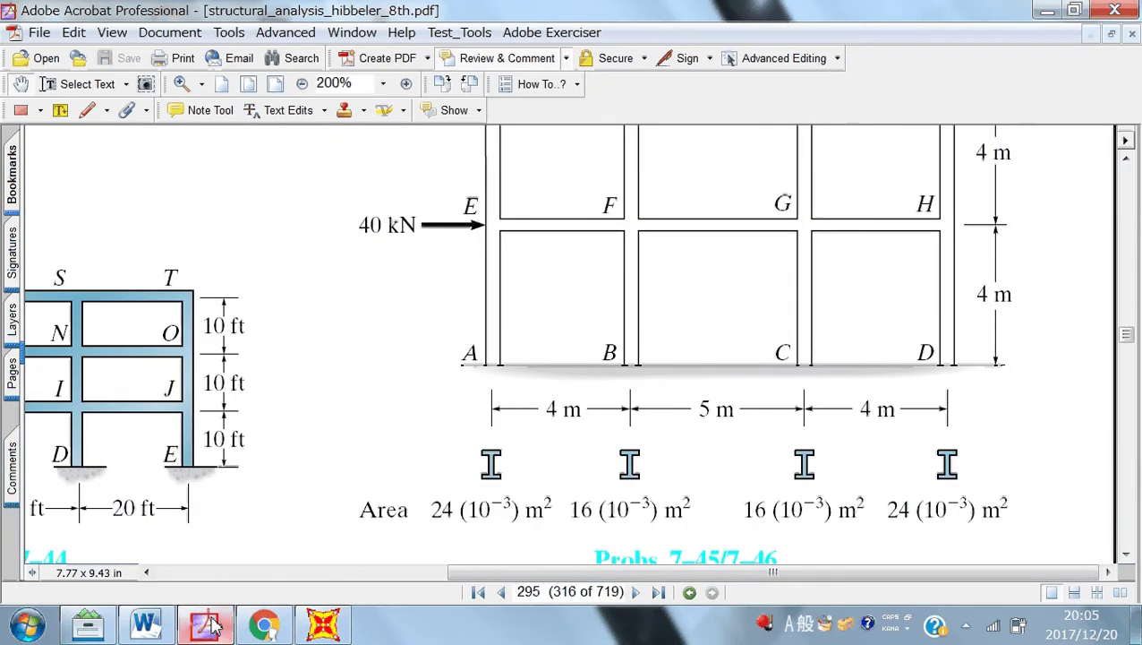
click(324, 628)
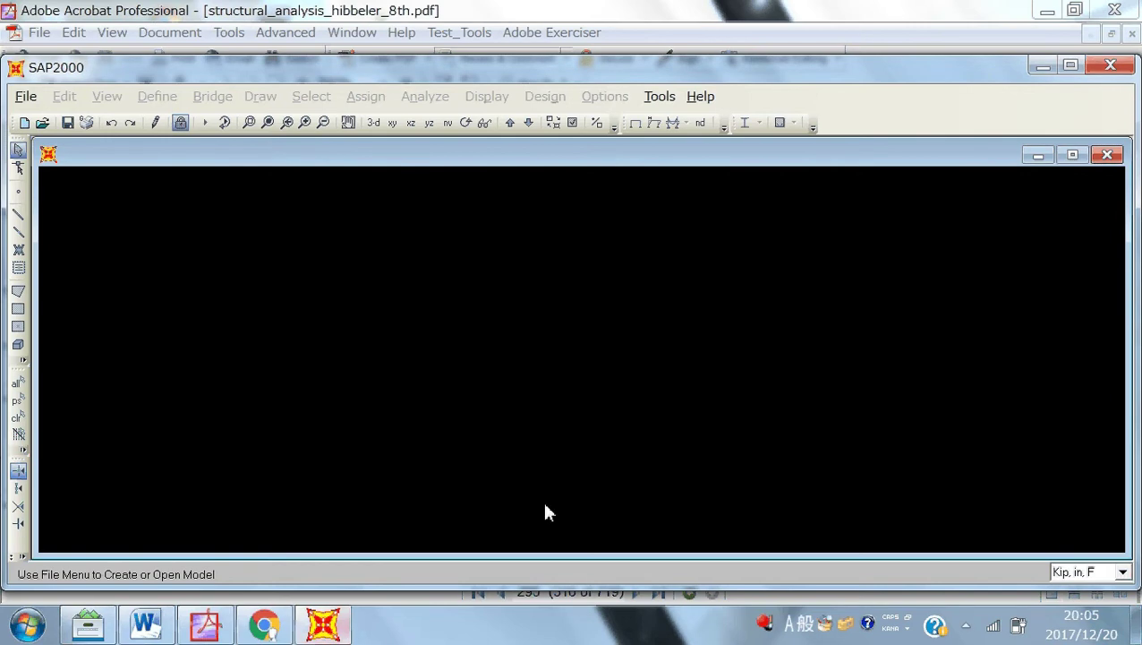
Zoom the textbook out to 125% to see problems 7-45 and 7-46, then return to SAP2000.
click(217, 625)
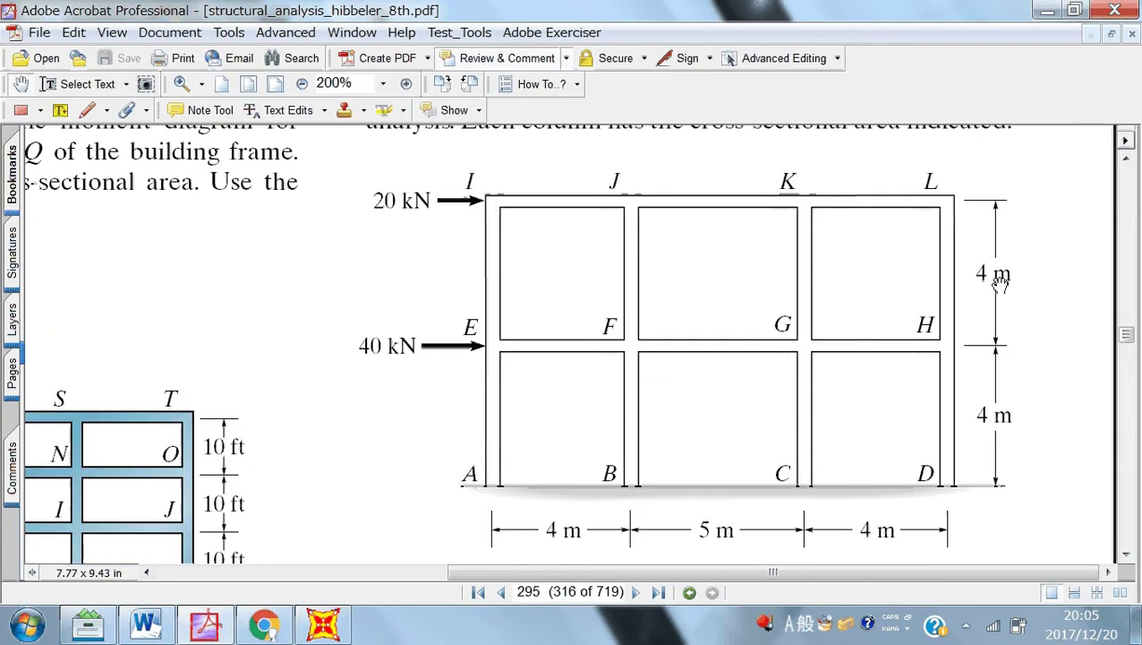
click(302, 84)
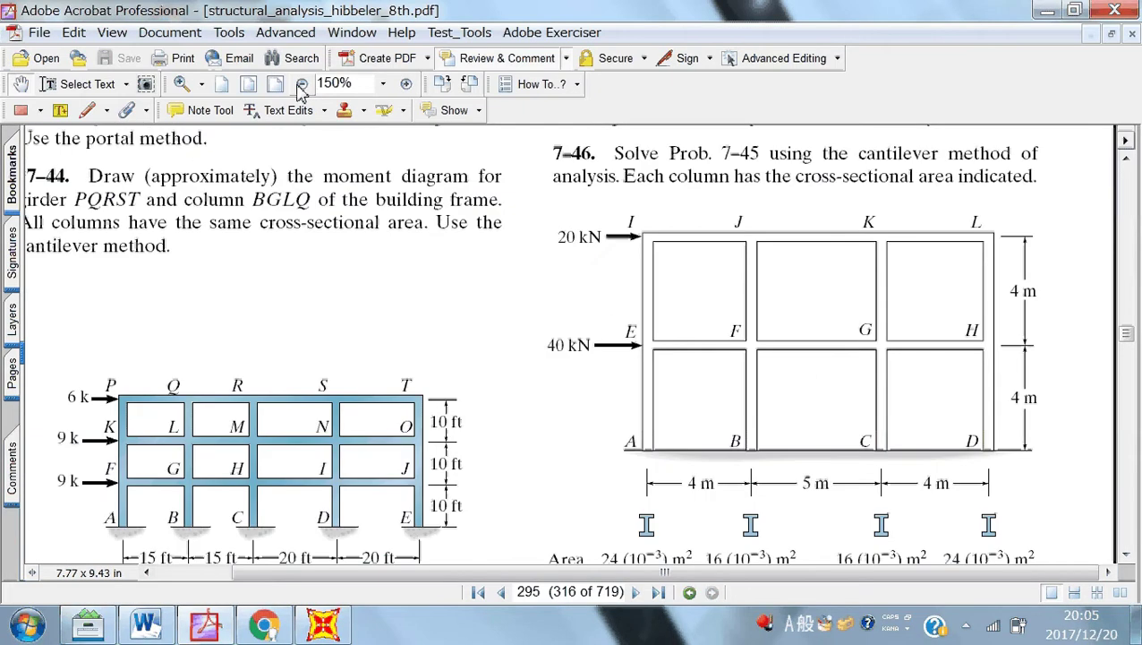
click(301, 83)
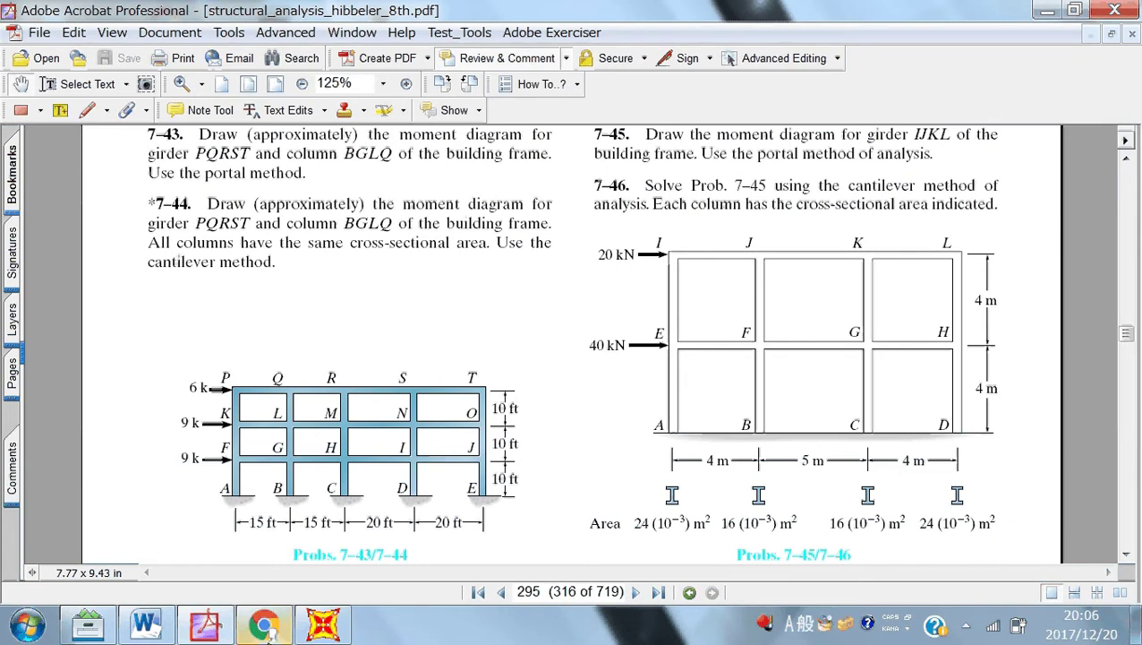
click(320, 626)
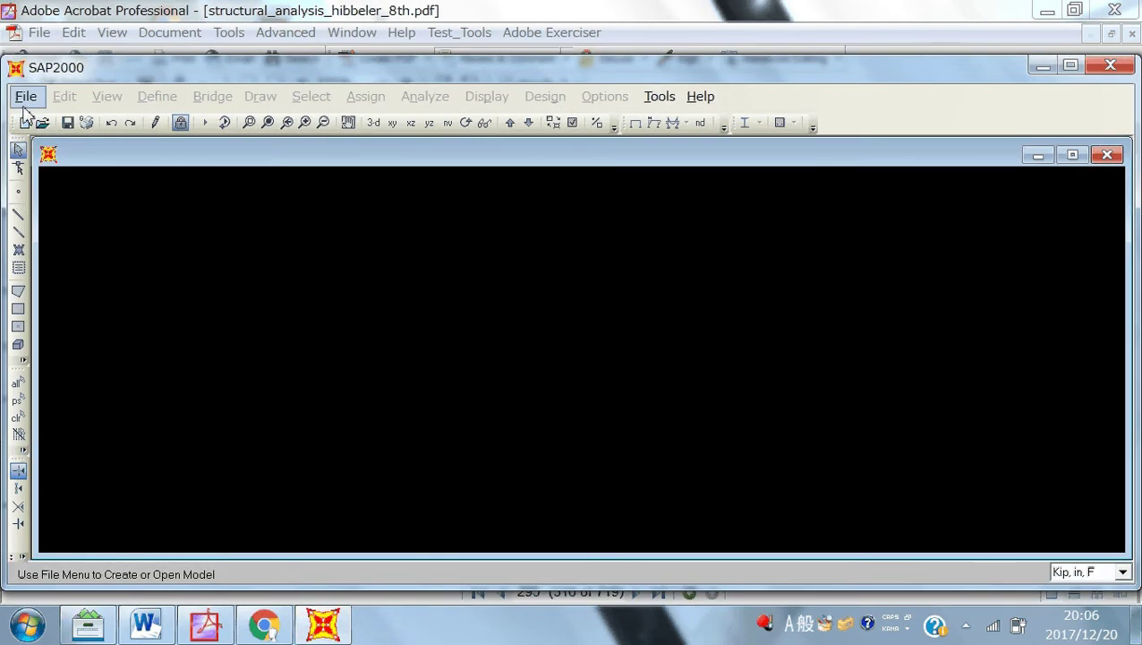
Start a new model in KN, m, C units from the Grid Only template.
click(26, 98)
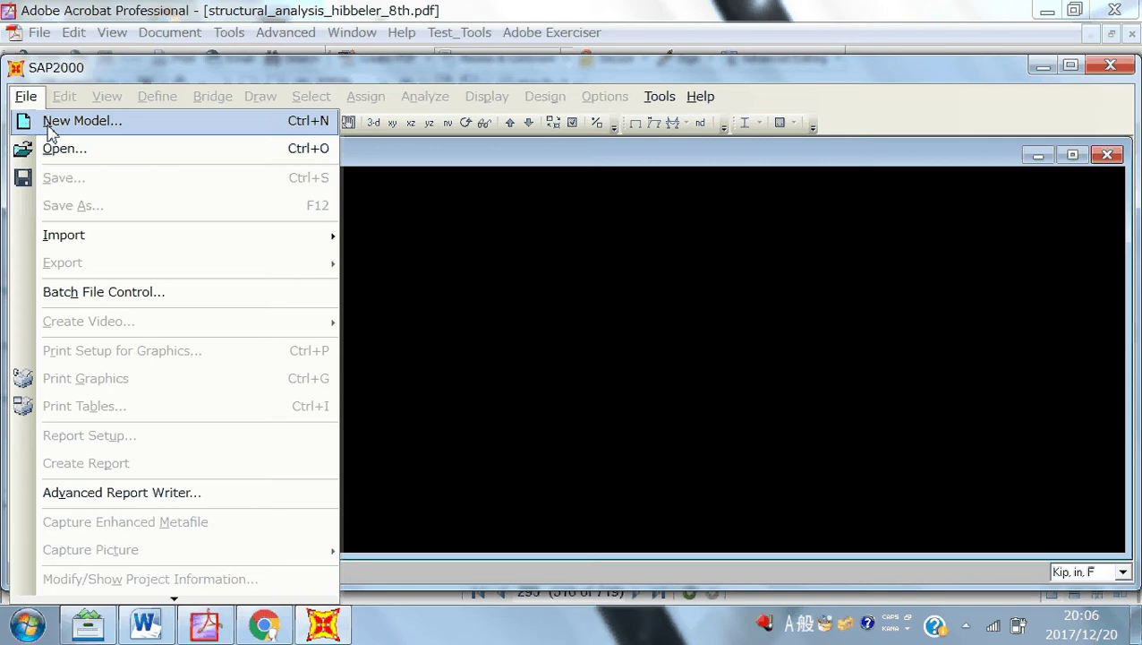
click(52, 126)
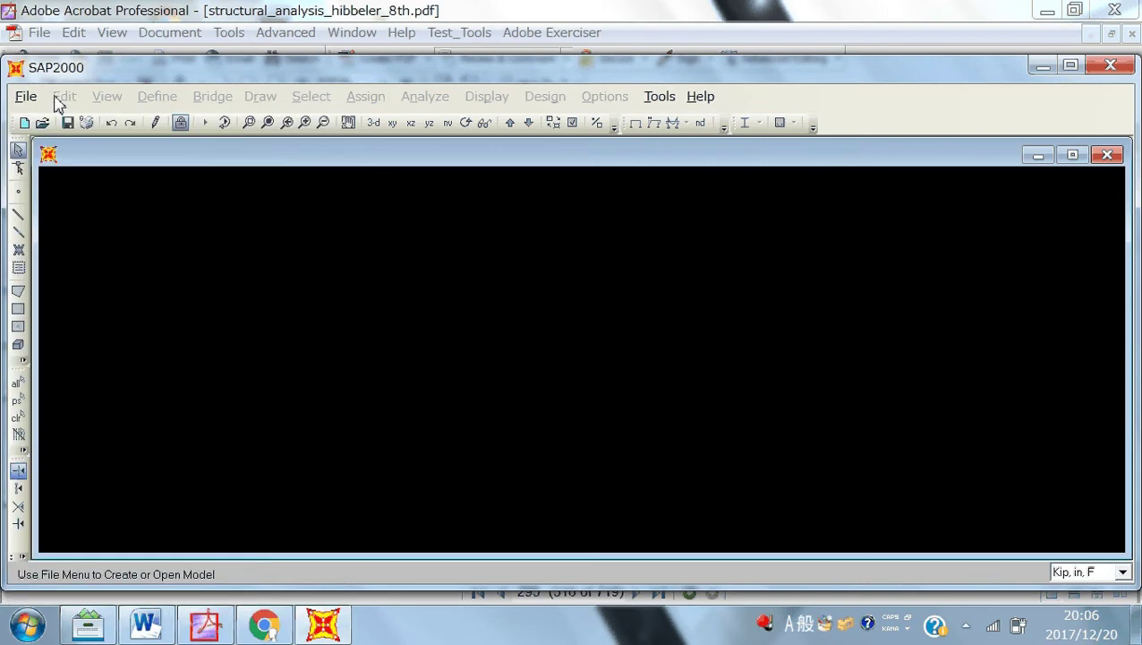
click(26, 96)
click(45, 120)
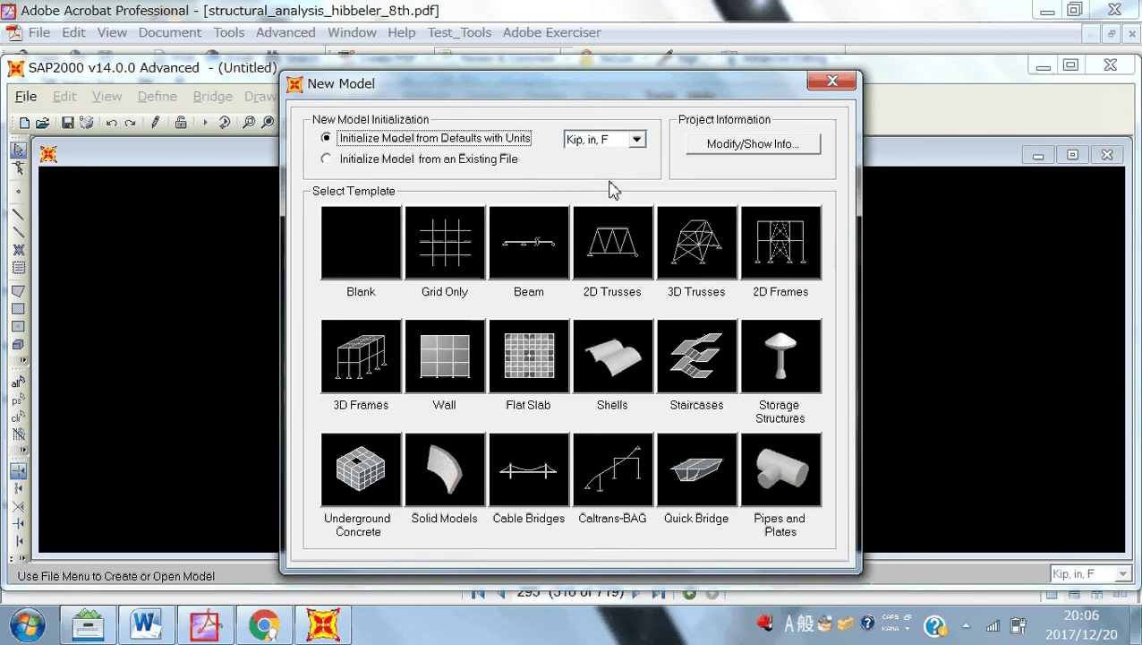
click(635, 141)
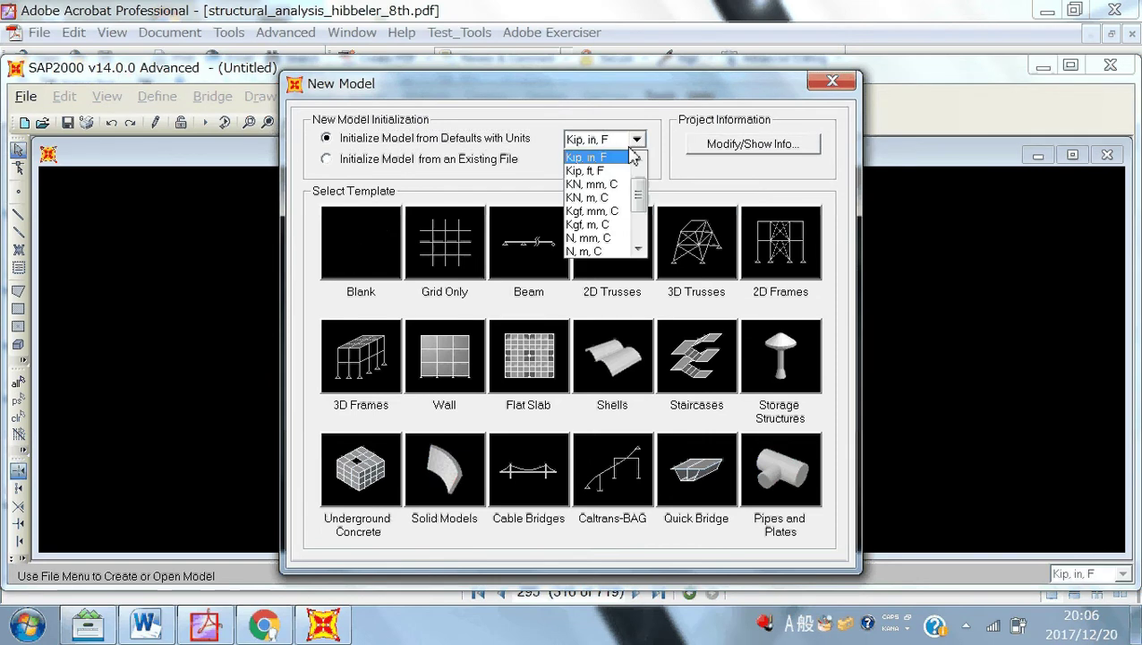
click(595, 198)
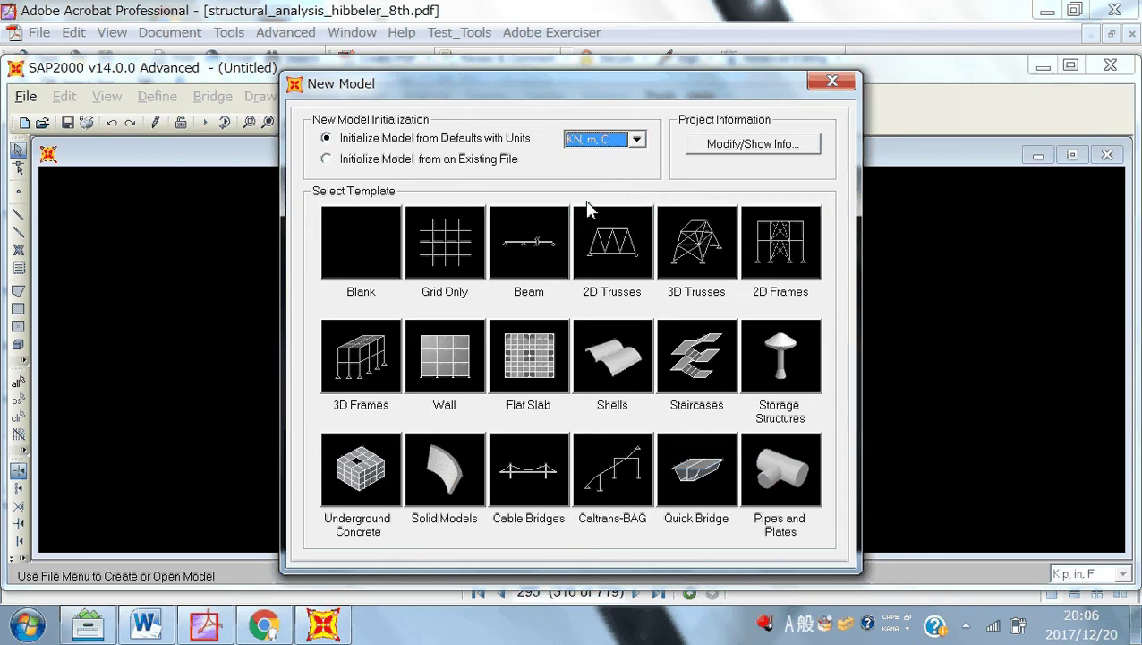
click(447, 260)
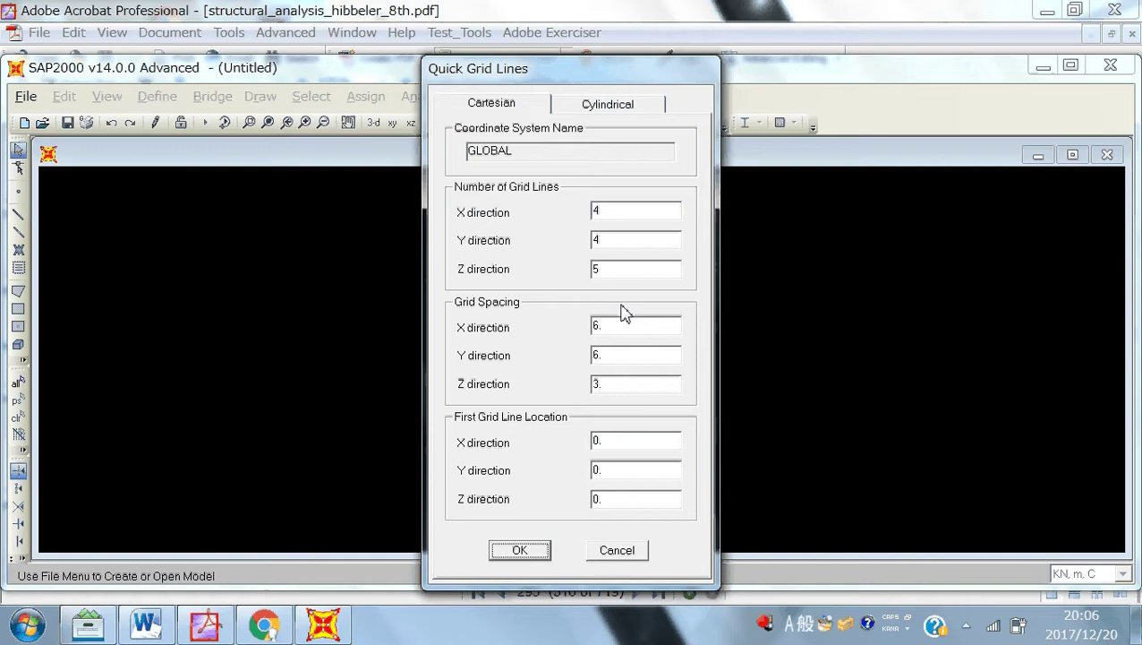
Compare the Problem 7-46 frame drawing with the Quick Grid Lines defaults in SAP2000.
click(205, 627)
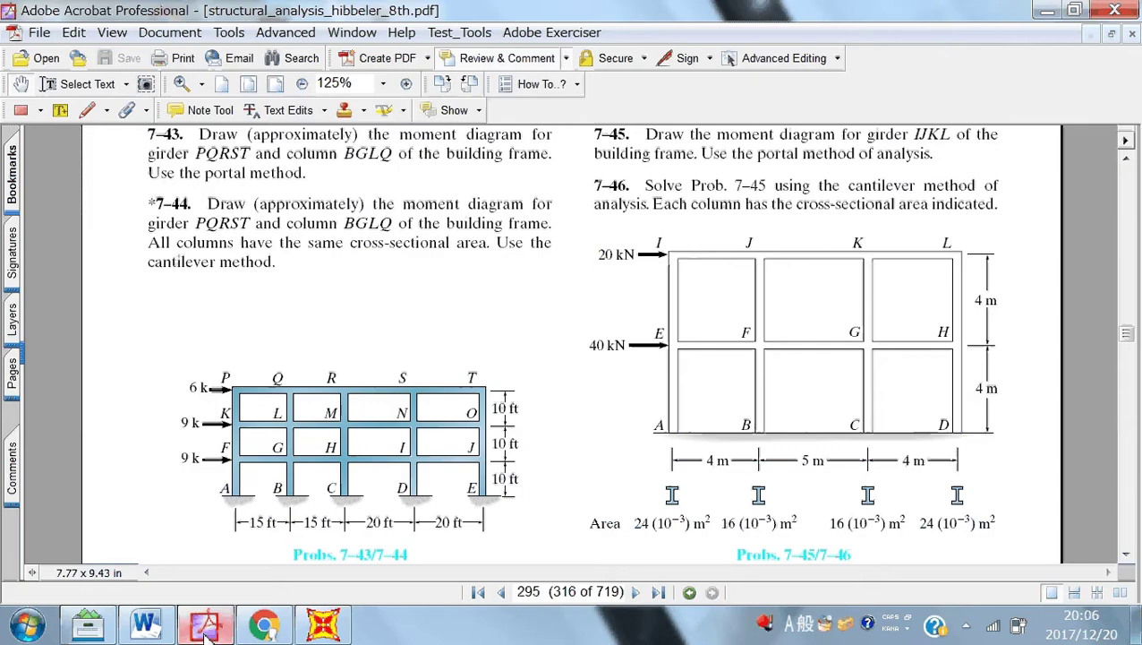
click(331, 629)
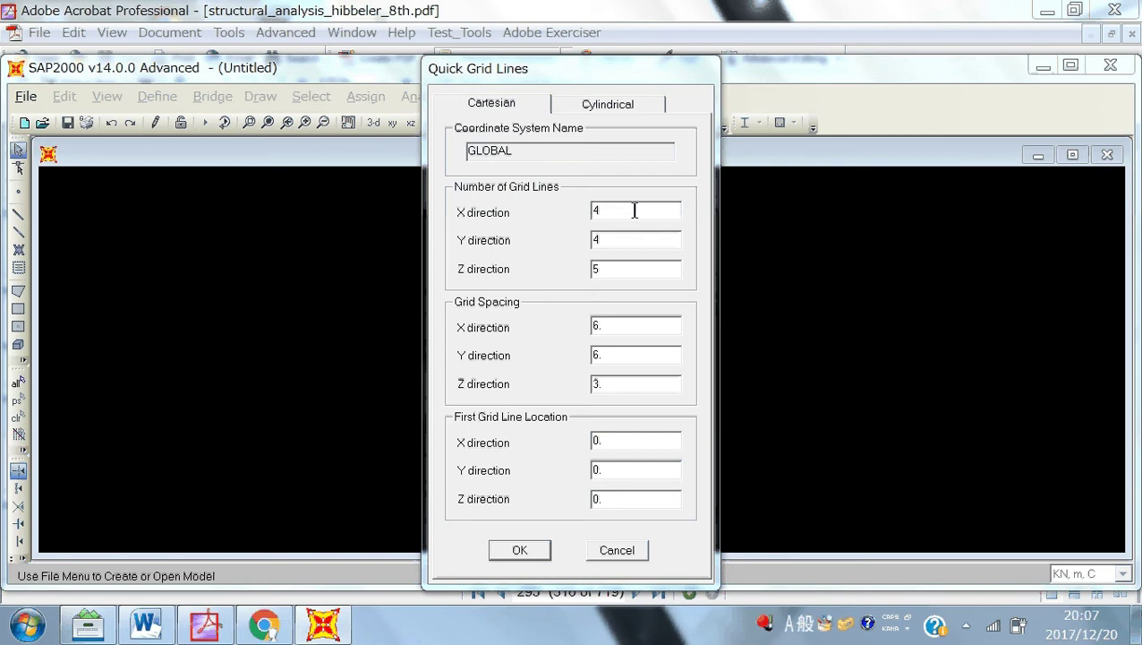
mouse_move(634, 211)
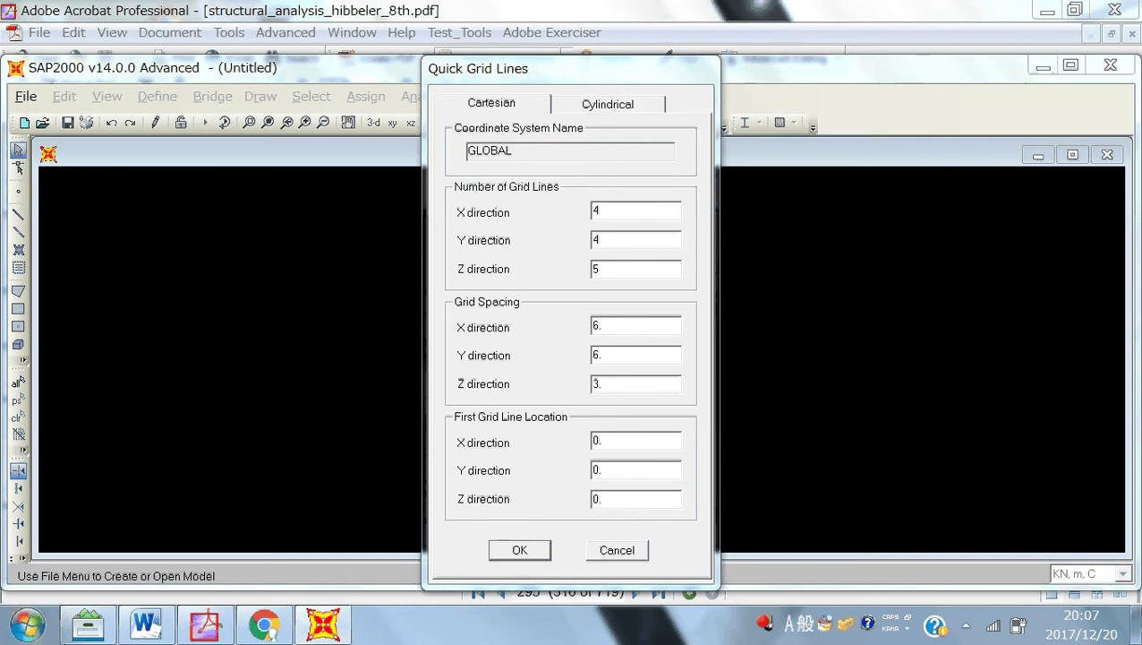
click(216, 634)
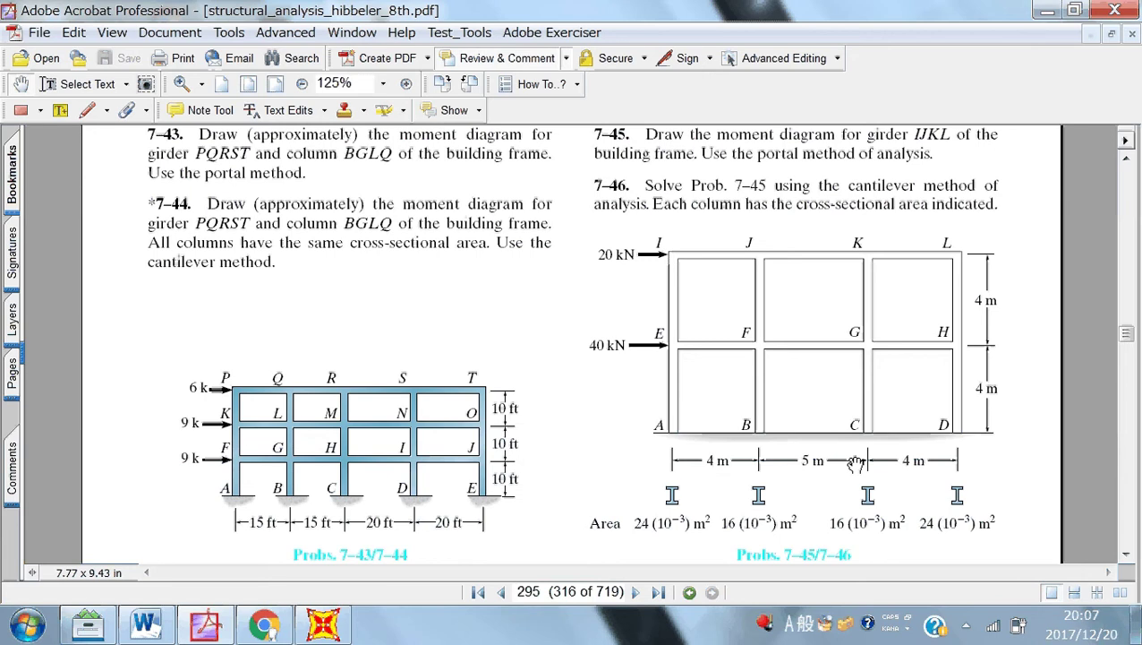
Enter 2 Y and 3 Z grid lines with X, Y, Z spacings of 4, 5 and 4 m, and accept.
click(319, 632)
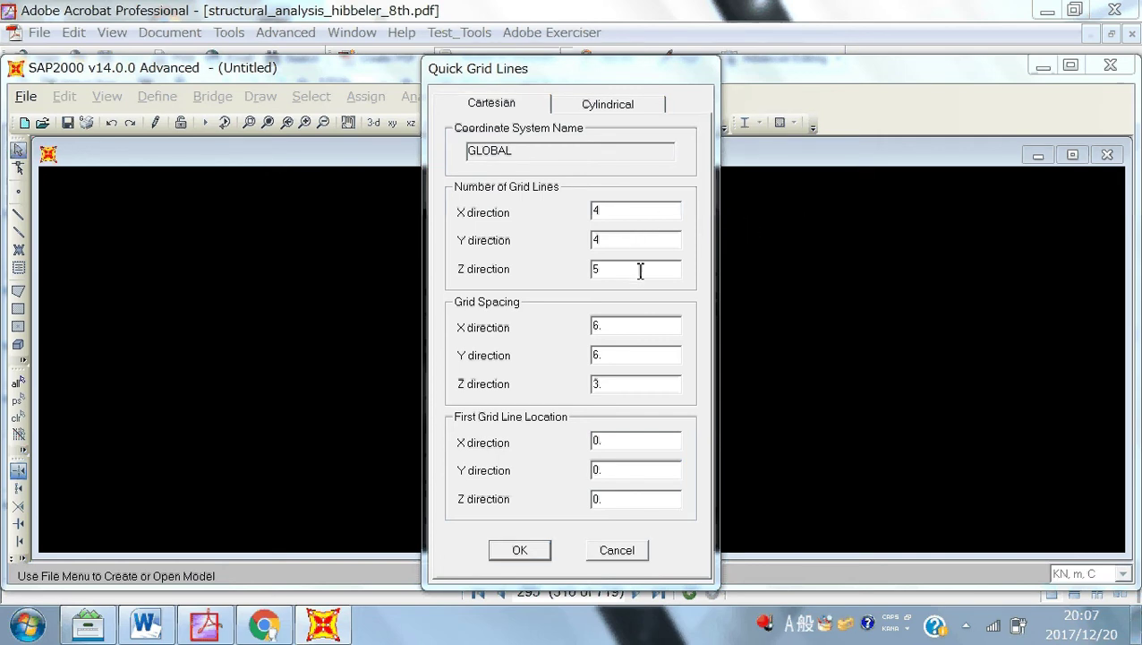
double_click(601, 242)
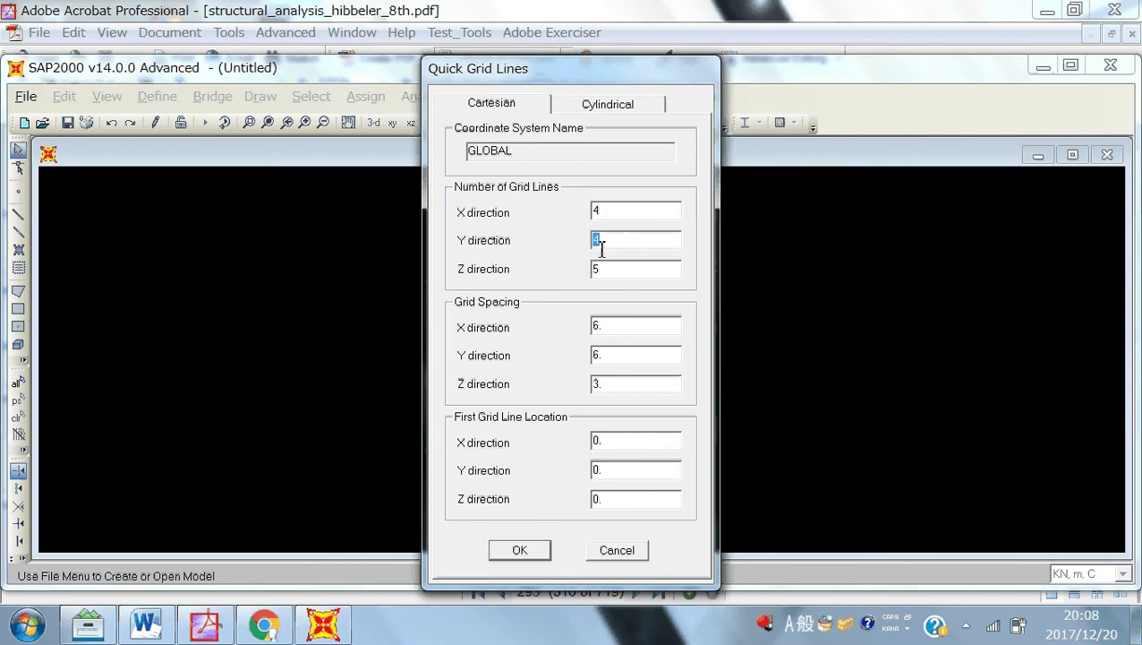
text(2)
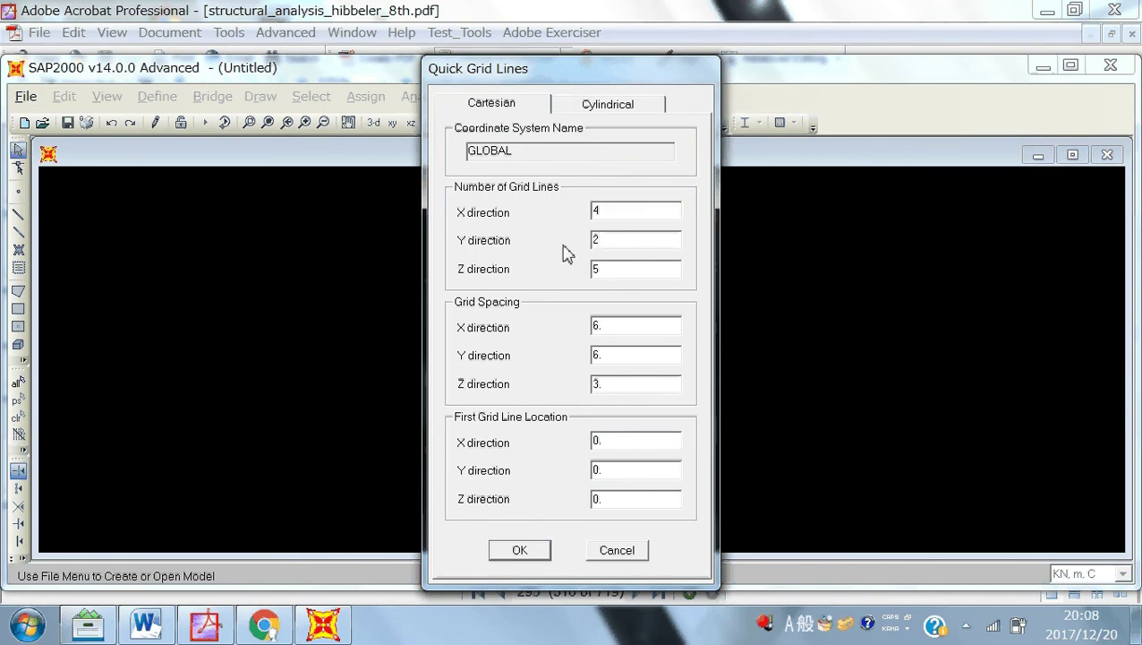
double_click(600, 271)
text(3)
double_click(612, 328)
text(4)
double_click(605, 355)
text(5)
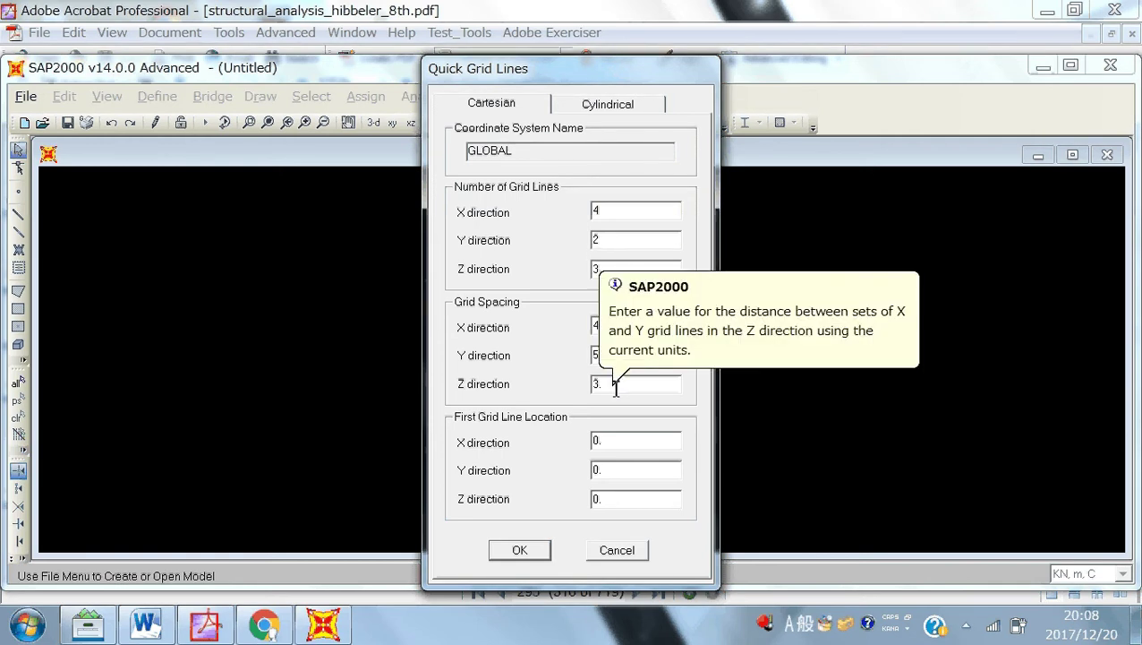
double_click(604, 383)
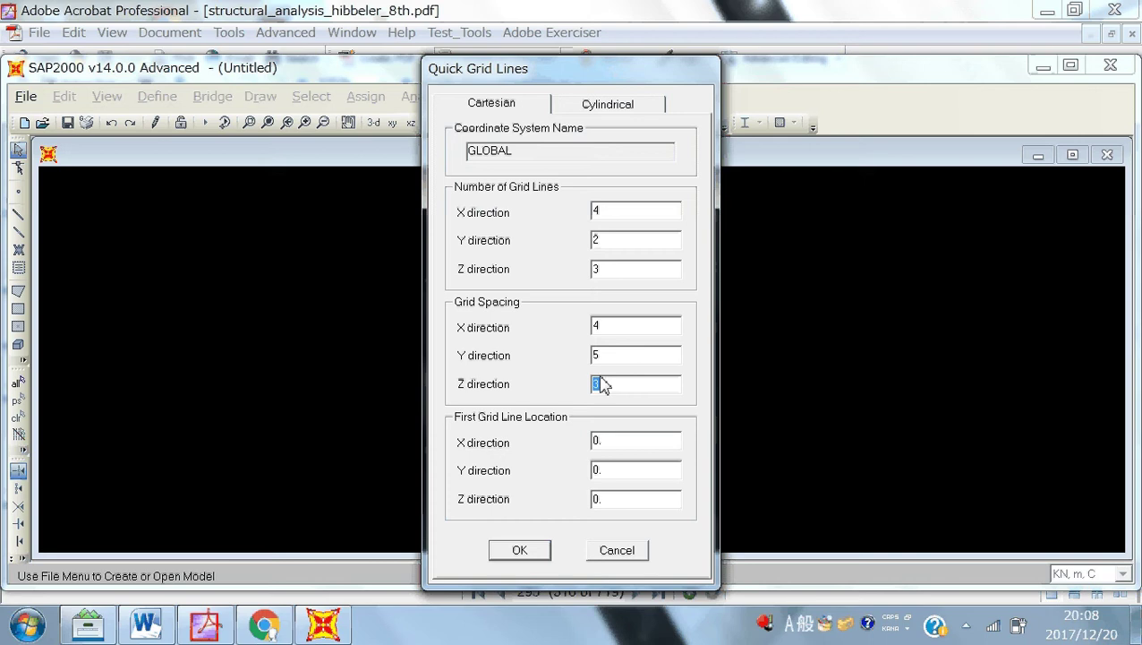
text(4.)
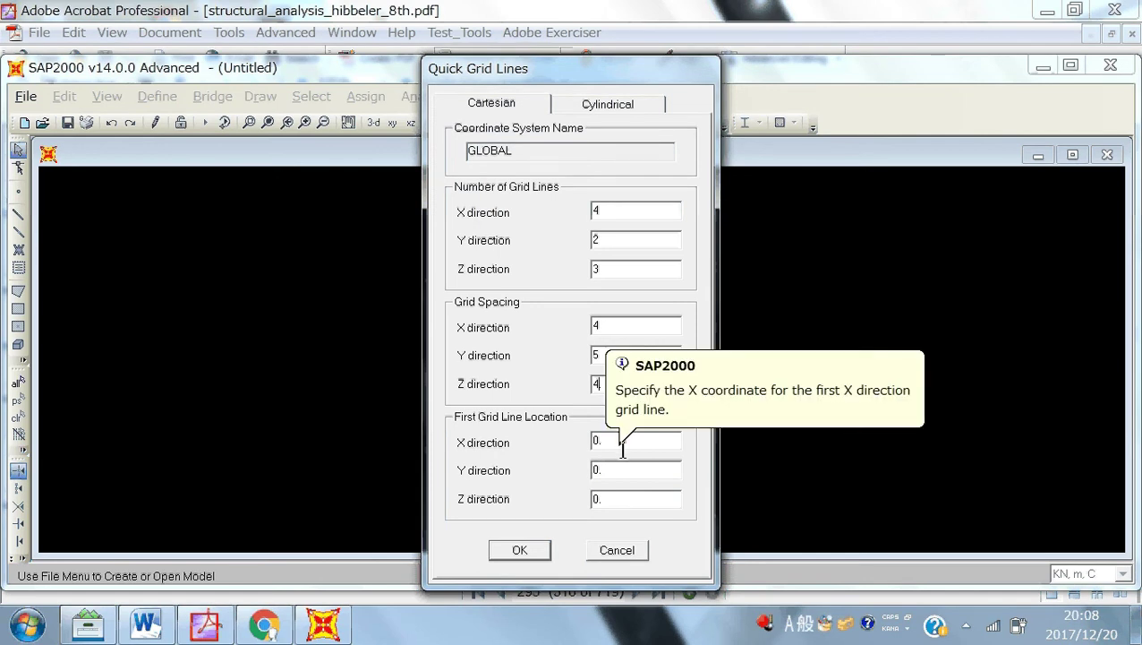
click(517, 553)
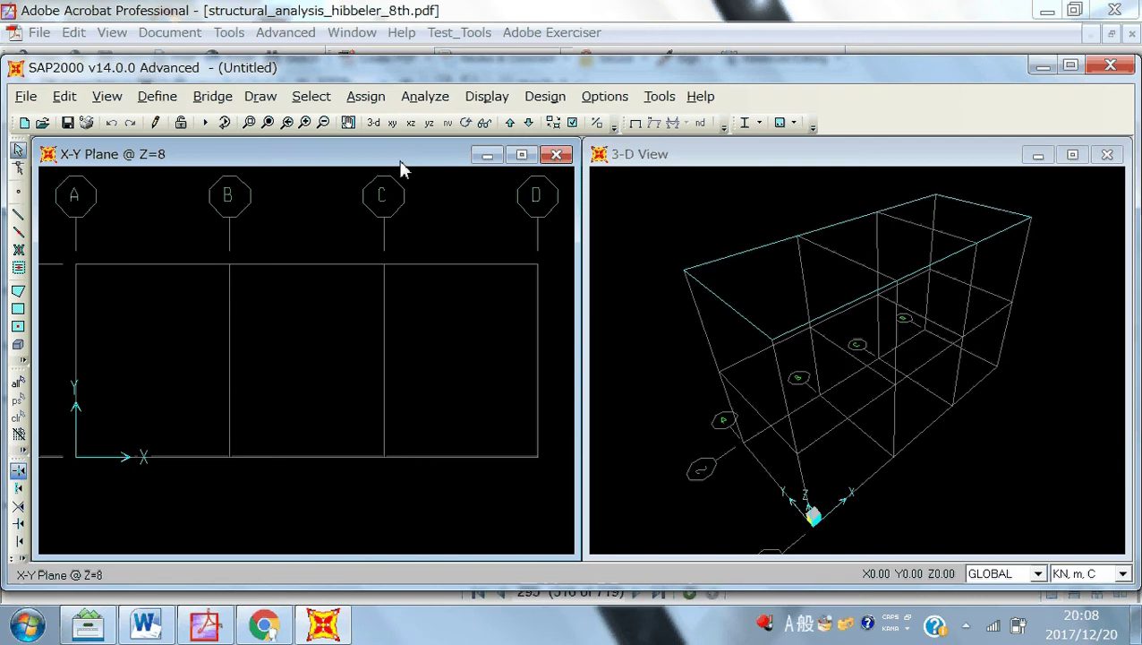
Step the plan view down to Z=4 and tile it beside the 3-D view vertically.
click(529, 126)
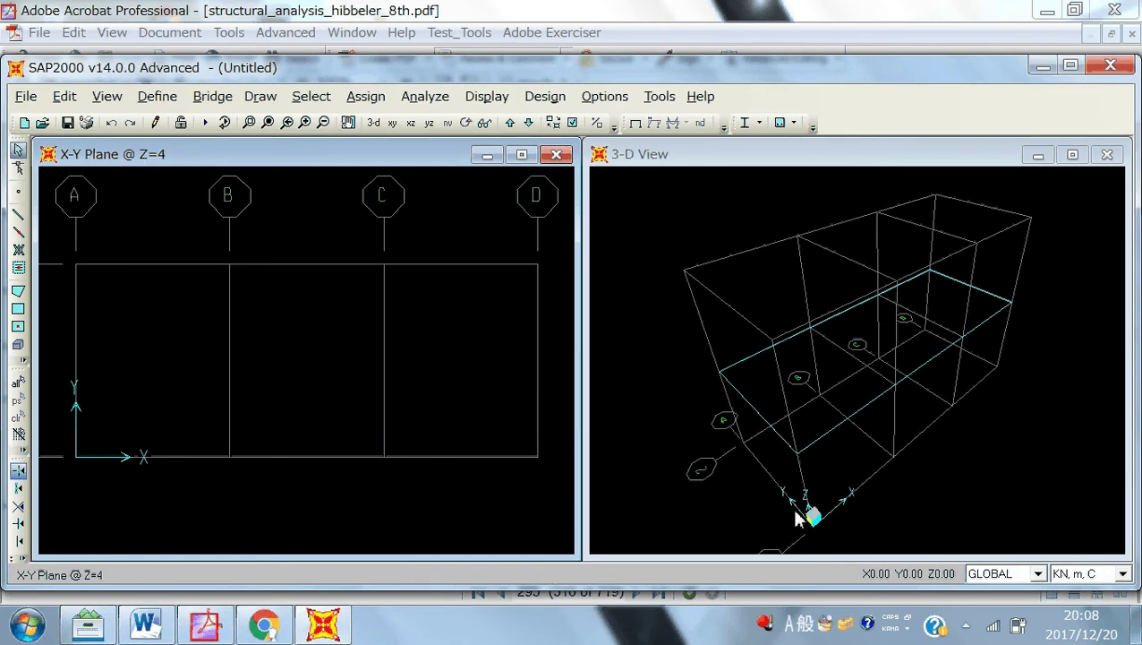
click(521, 161)
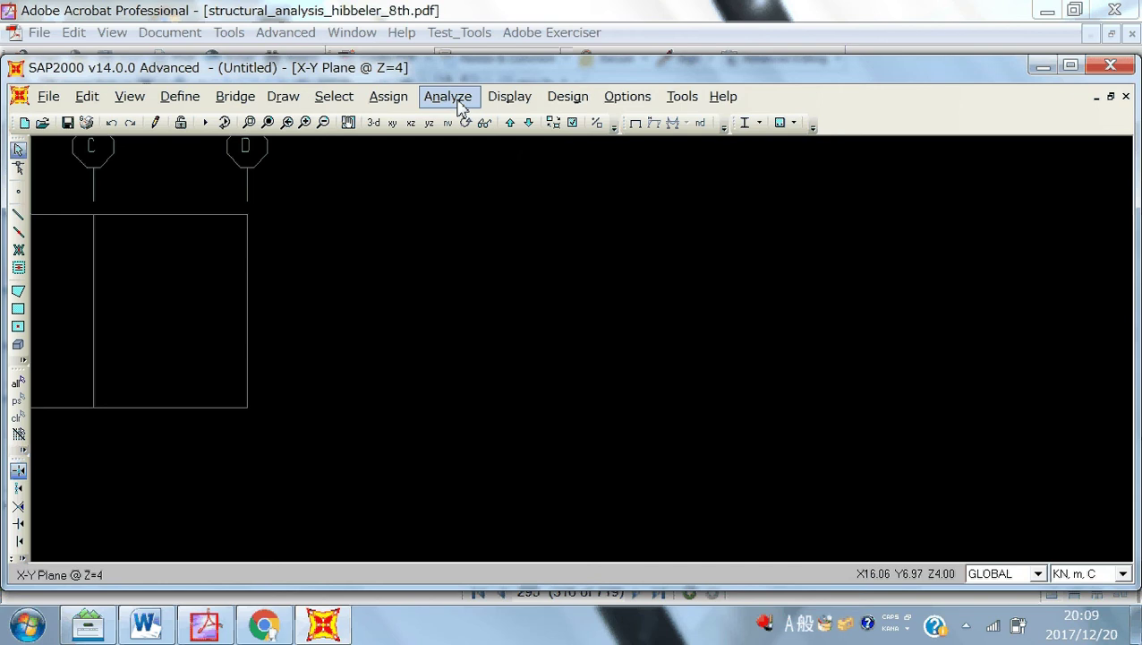
click(621, 96)
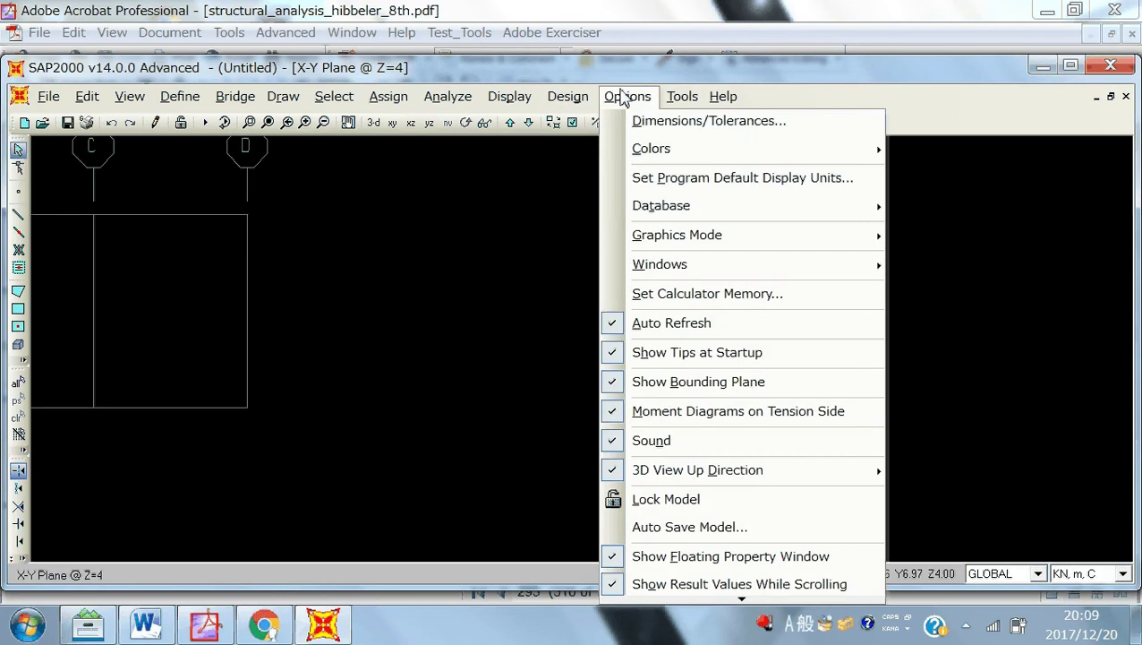
mouse_move(716, 268)
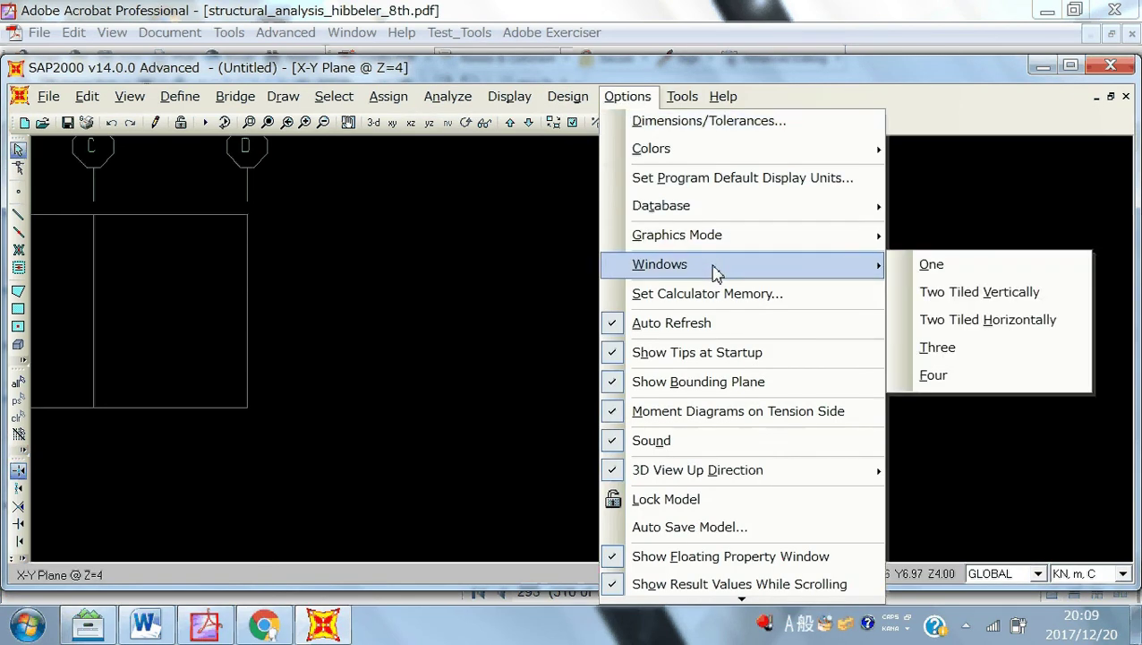
click(960, 296)
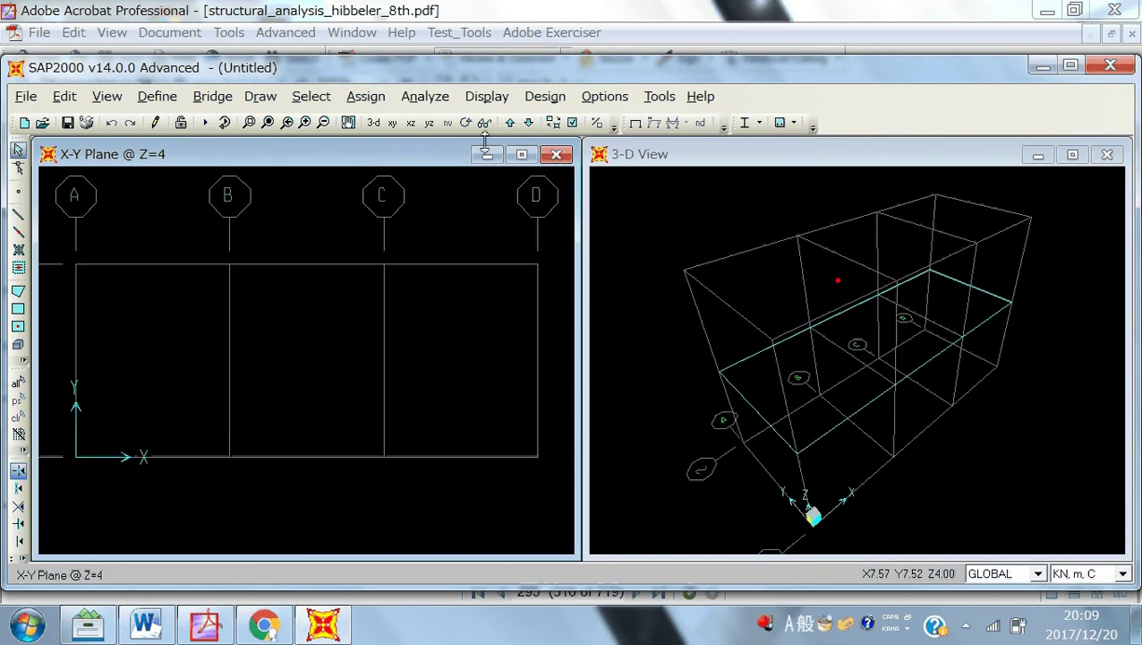
Move the plan to Z=0, then switch the left pane to the X-Z elevation at Y=5.
click(528, 124)
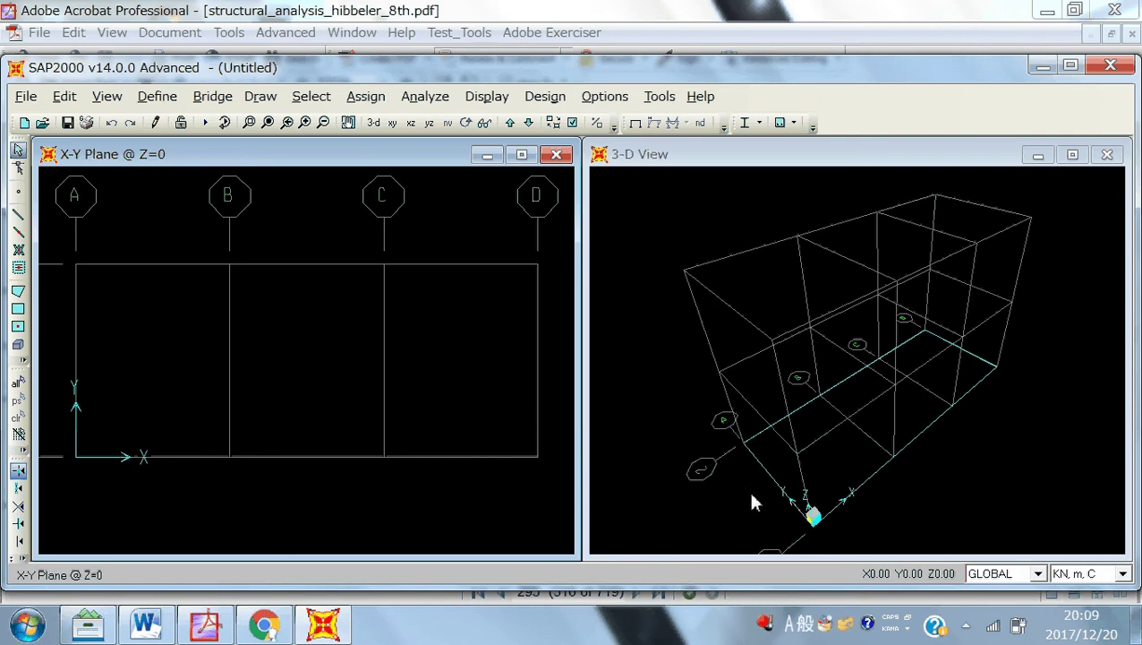
click(410, 123)
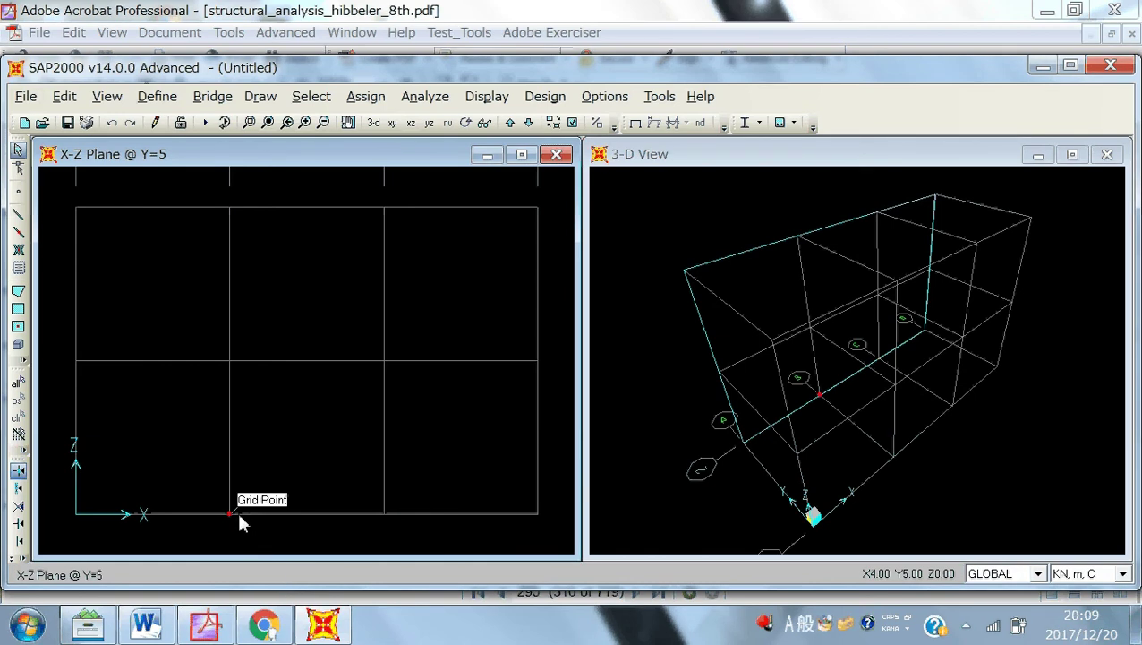
Open the GLOBAL grid system for editing via the elevation view's Edit Grid Data list.
click(68, 96)
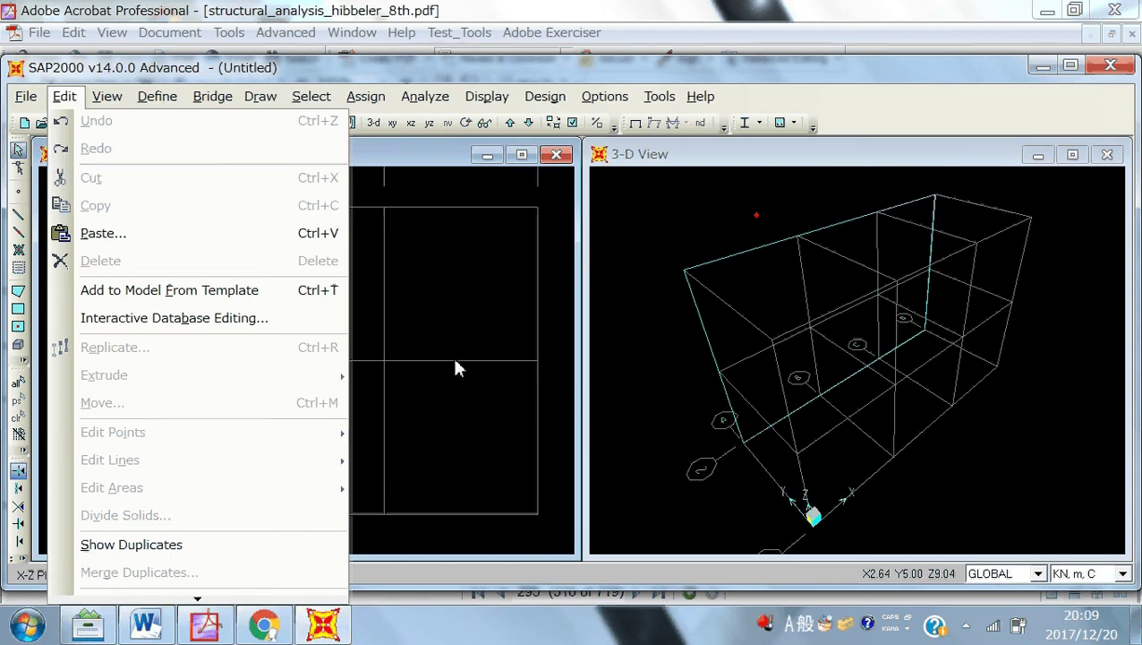
click(349, 309)
right_click(355, 215)
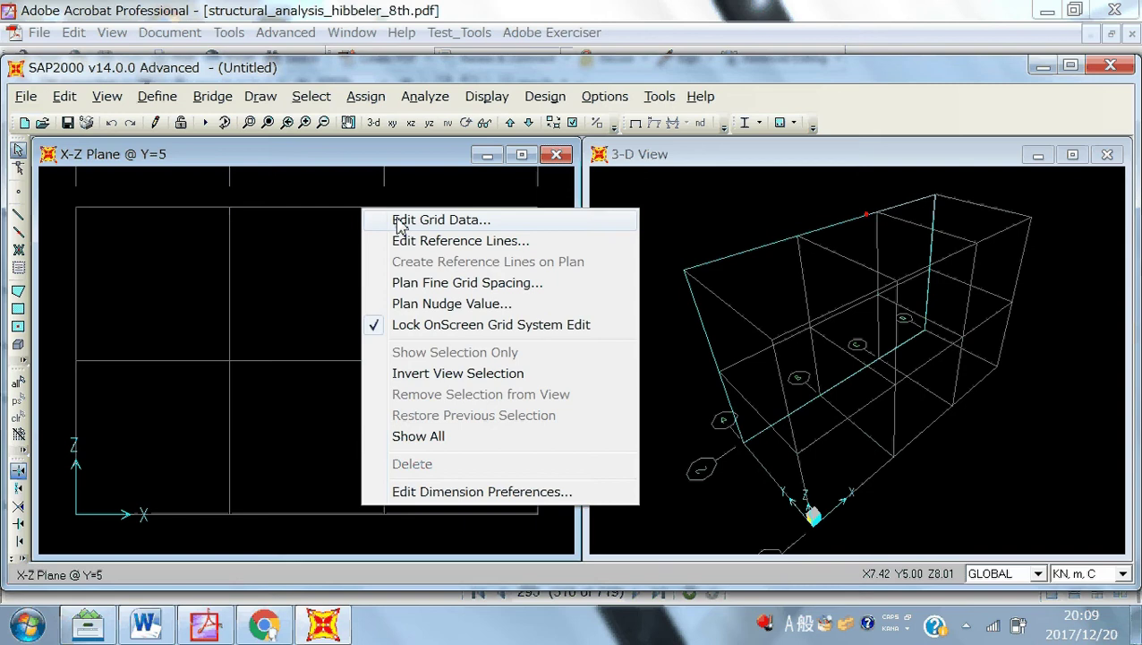
click(400, 222)
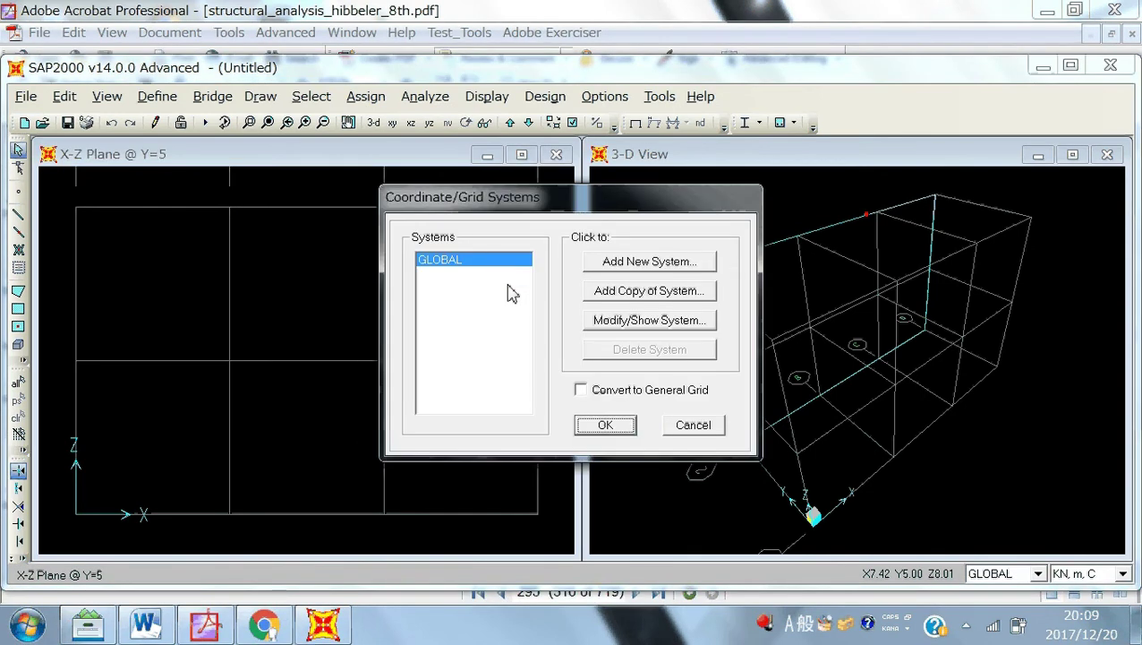
click(638, 324)
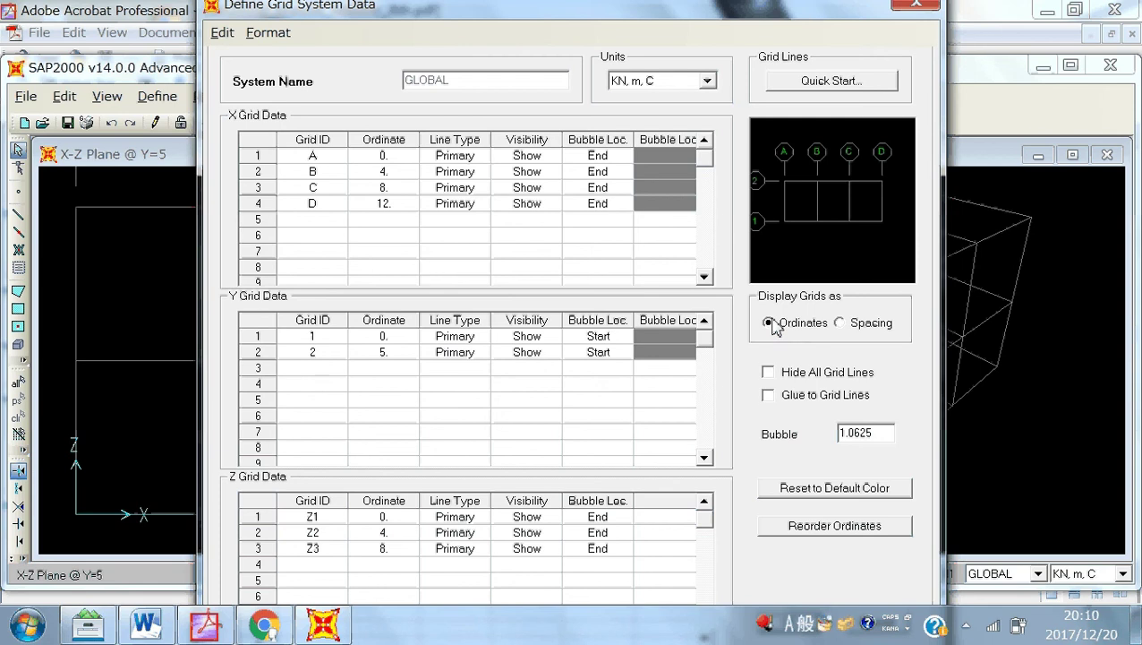
Display the gridlines as ordinates and check the textbook problem for the bay sizes.
click(840, 325)
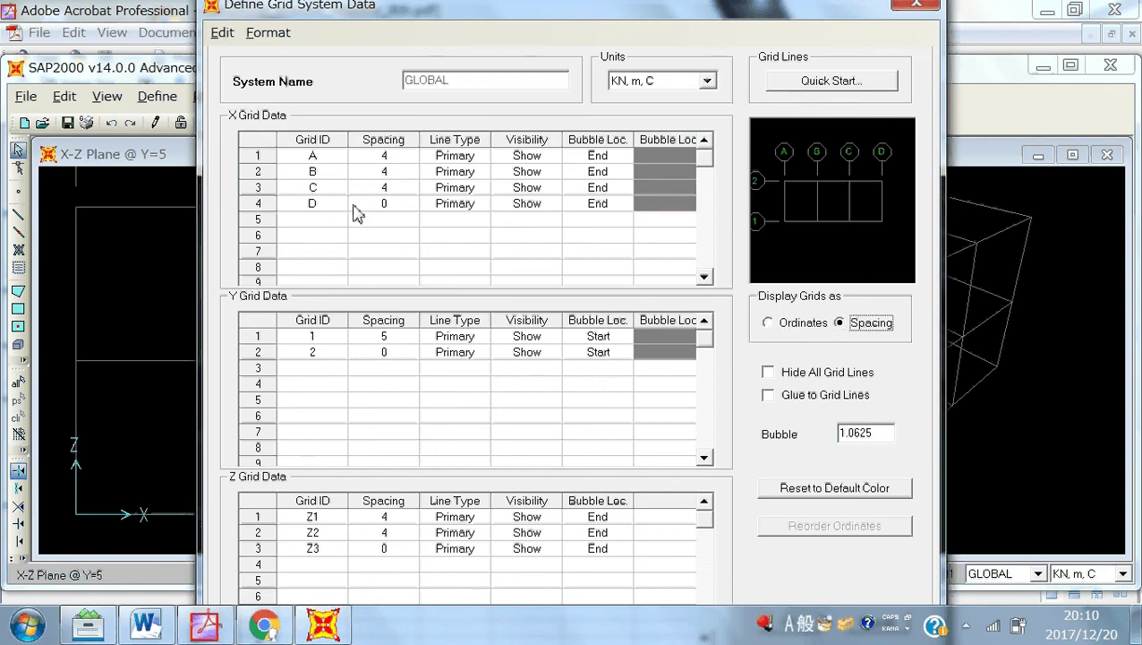
click(769, 324)
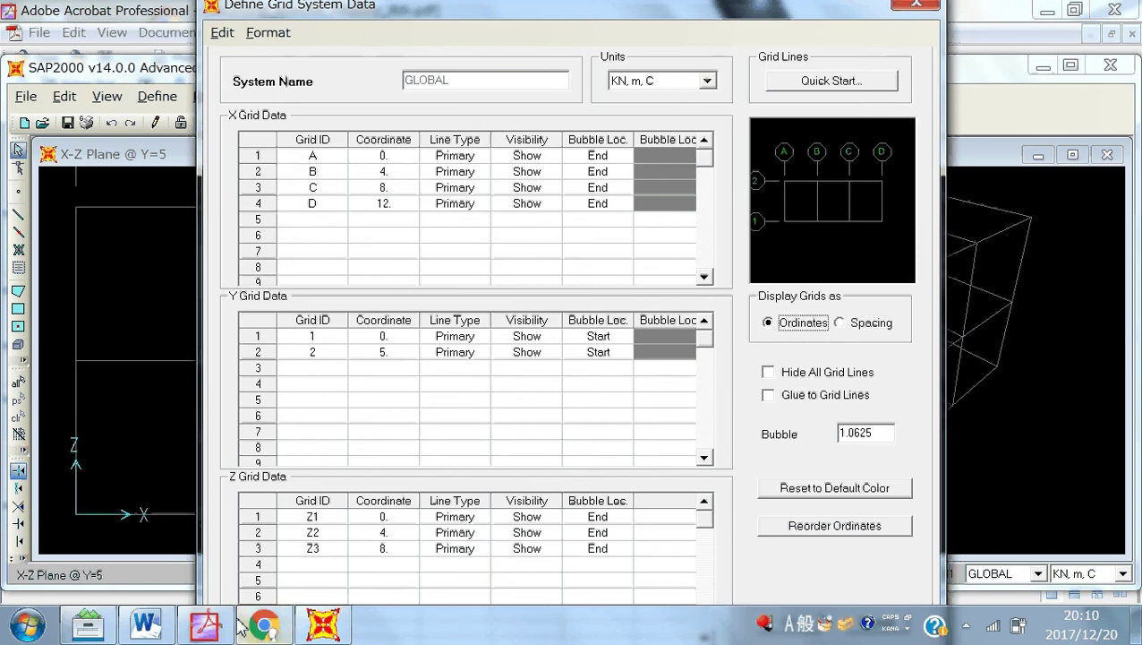
click(205, 624)
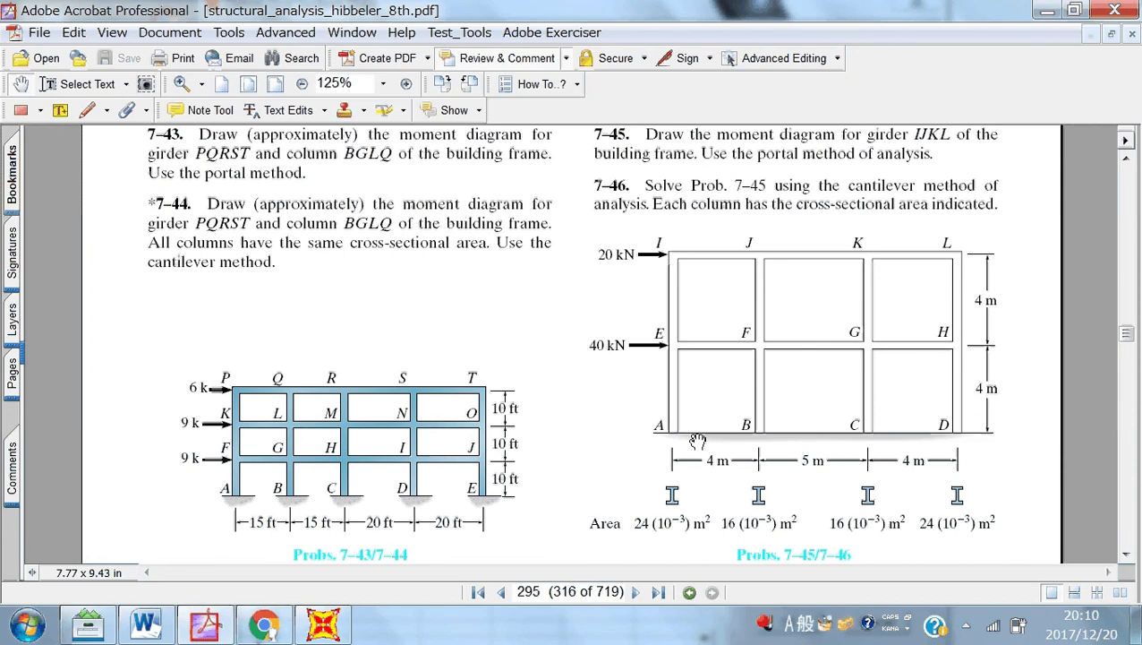
click(323, 624)
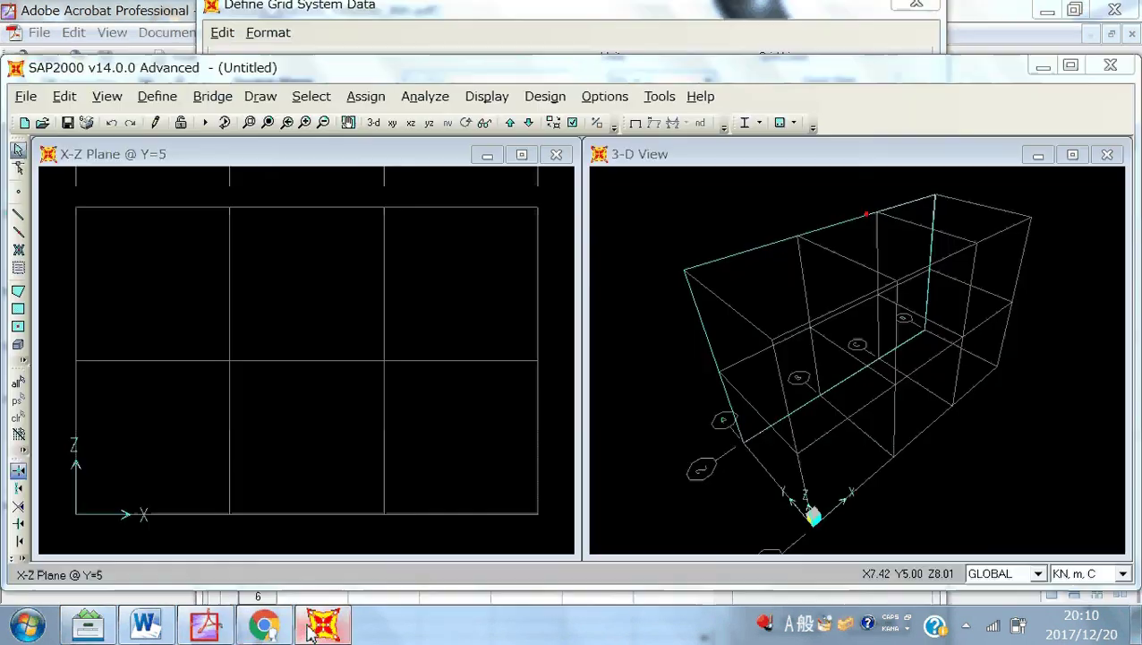
click(307, 9)
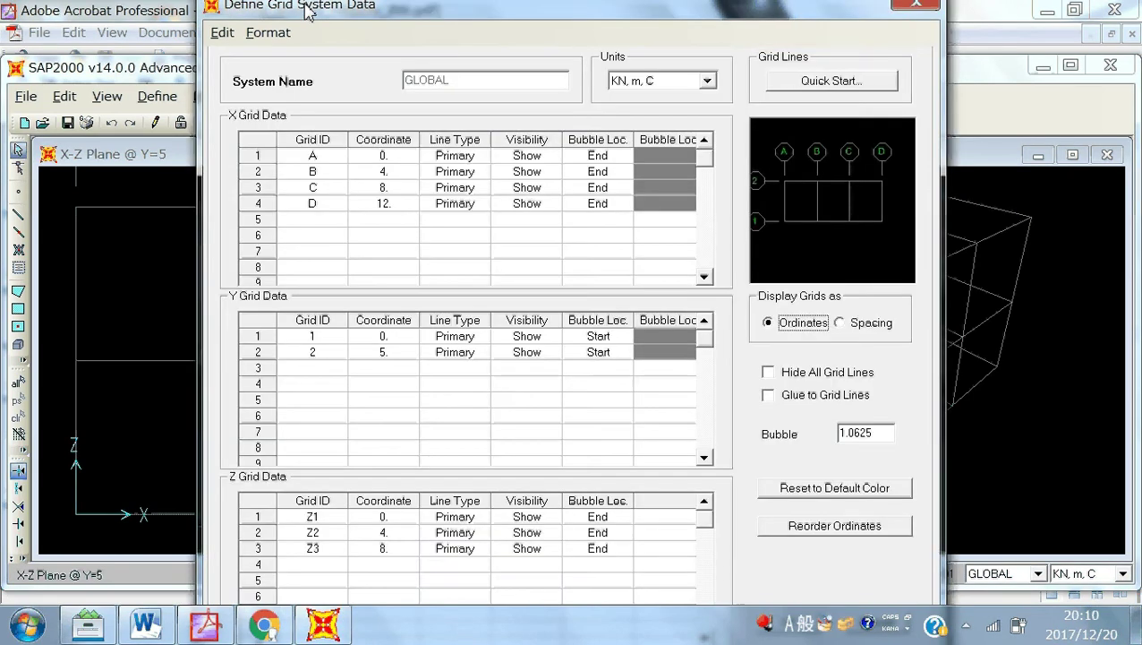
Change gridline C's X ordinate to 9 and gridline D's to 13.
click(401, 189)
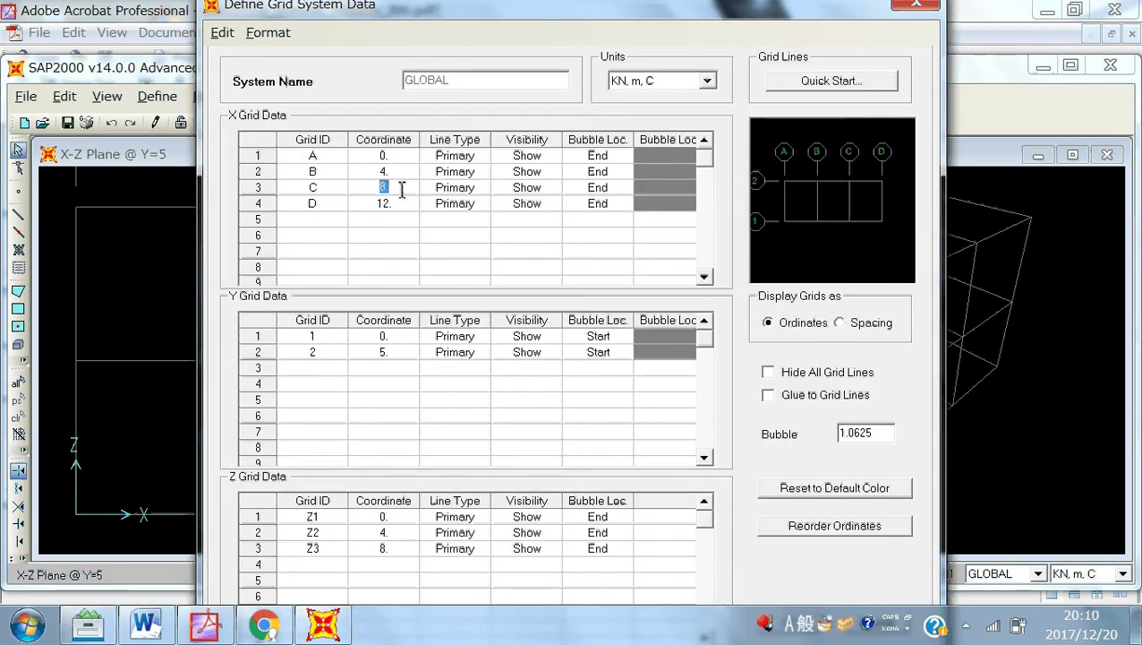
text(9)
key(Return)
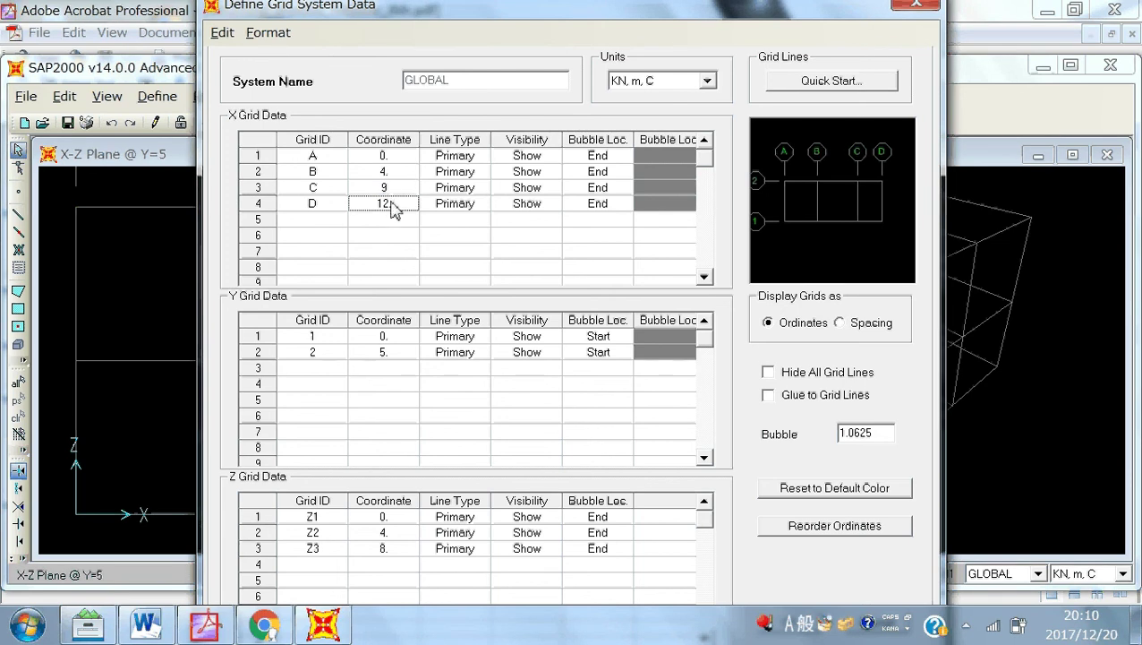
click(394, 206)
text(13)
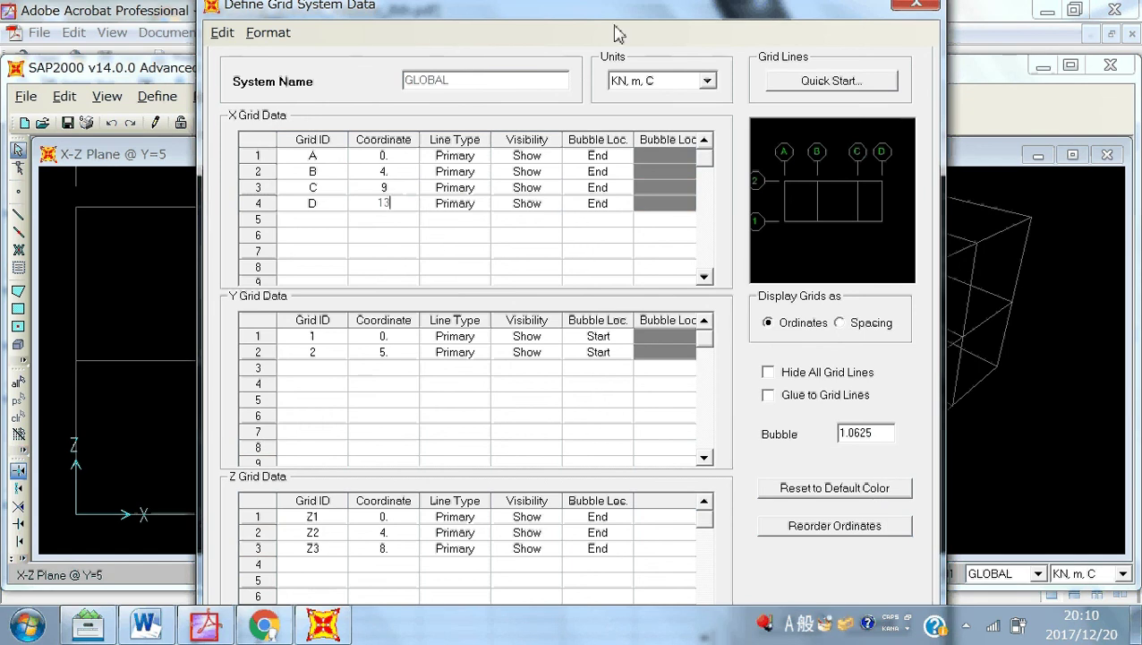
mouse_move(616, 19)
mouse_down()
mouse_move(620, 3)
mouse_move(605, 11)
mouse_up()
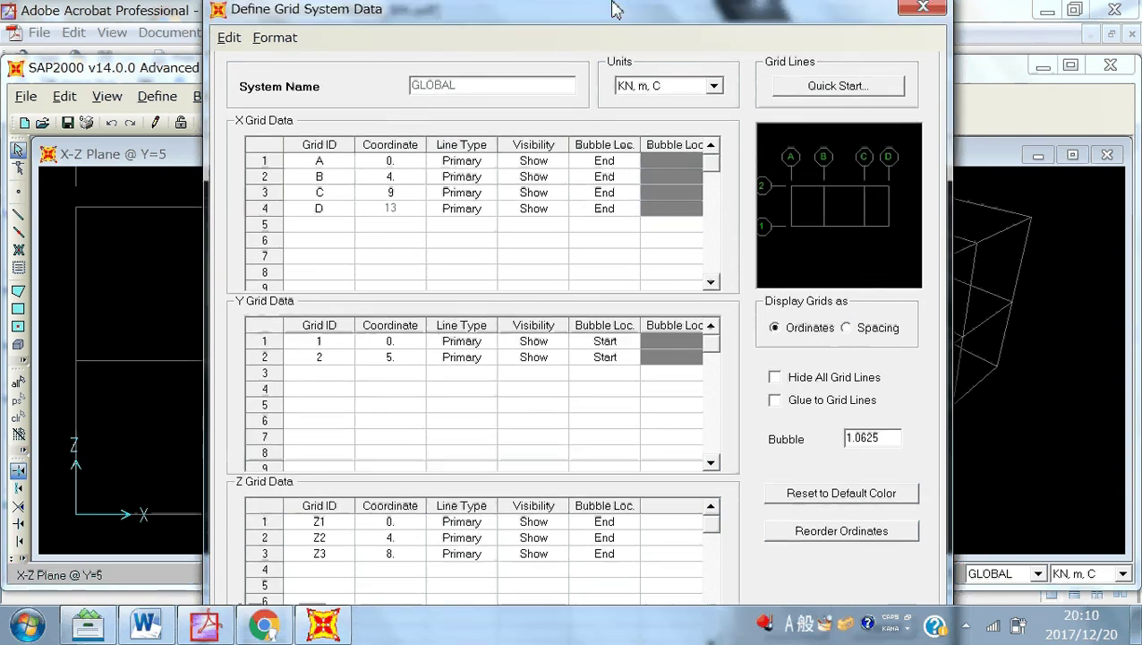
Commit gridline D at 13 and tick Hide All Grid Lines.
key(Tab)
key(Tab)
key(Tab)
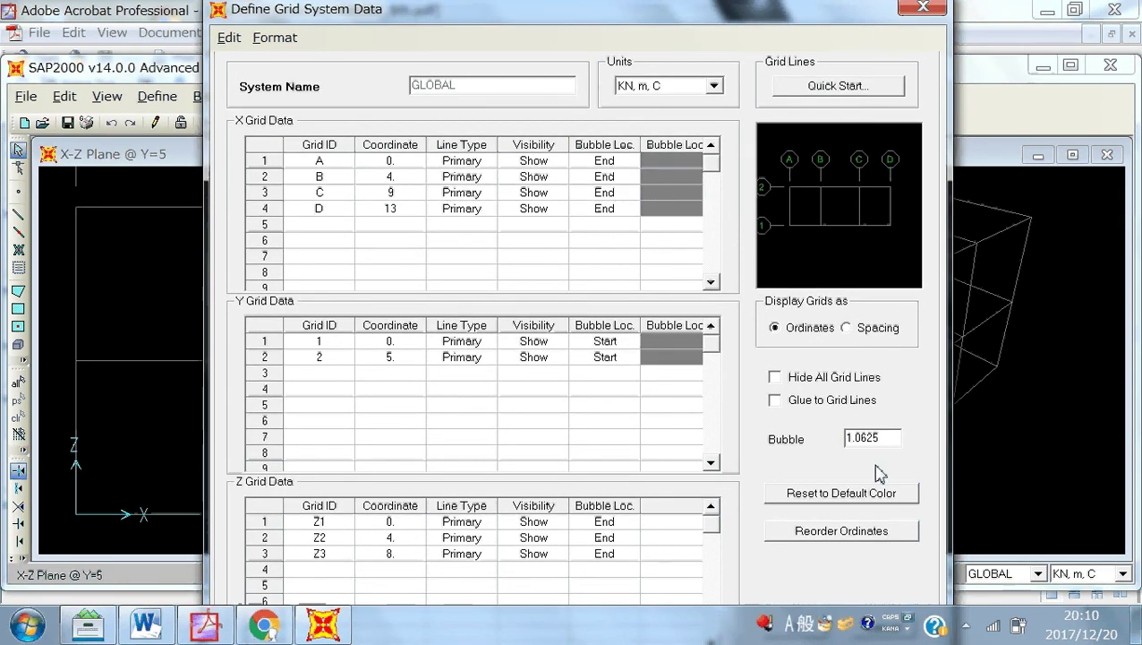
click(775, 377)
key(Tab)
key(Tab)
key(Tab)
key(Tab)
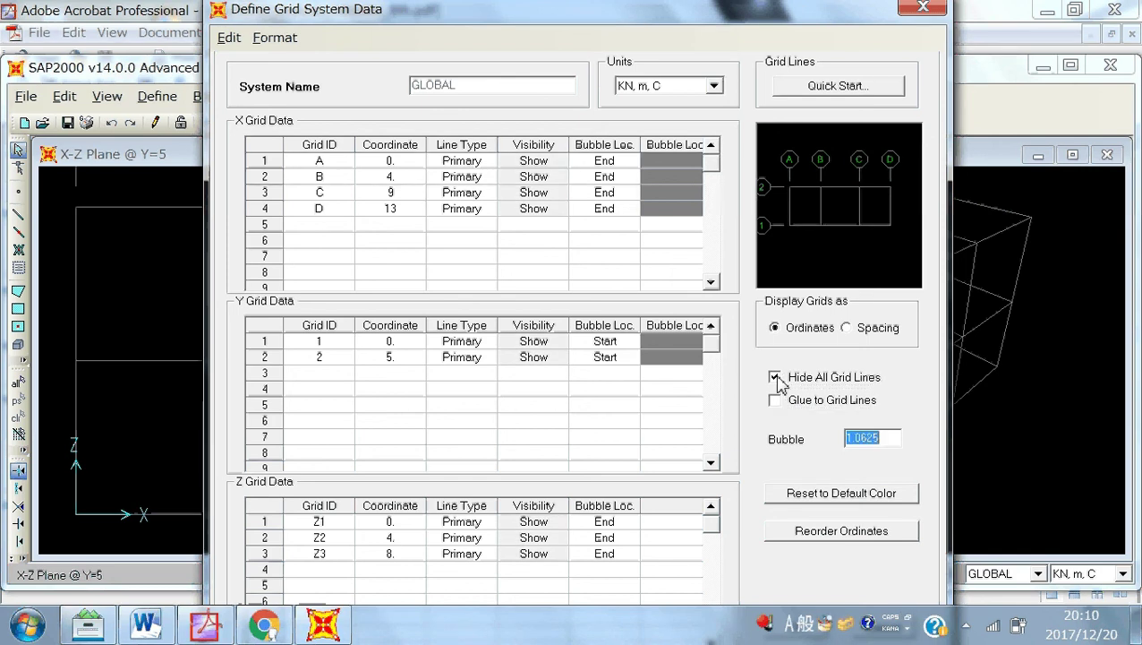
key(Tab)
key(Tab)
key(Tab)
key(Tab)
key(Tab)
key(Tab)
key(Tab)
key(Tab)
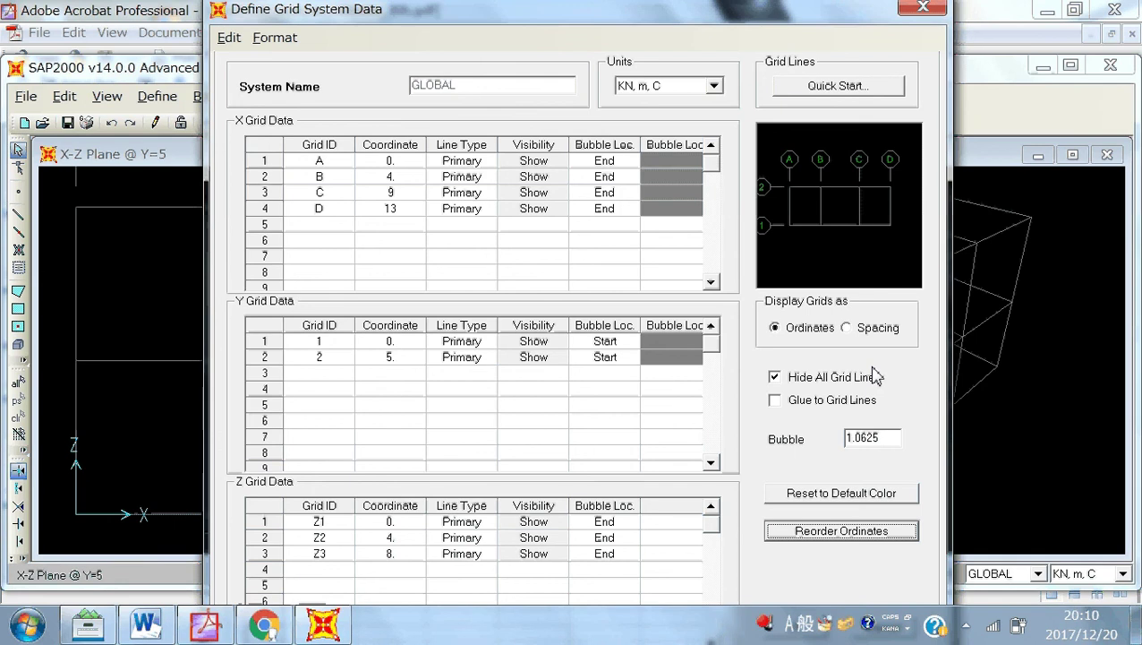
key(Tab)
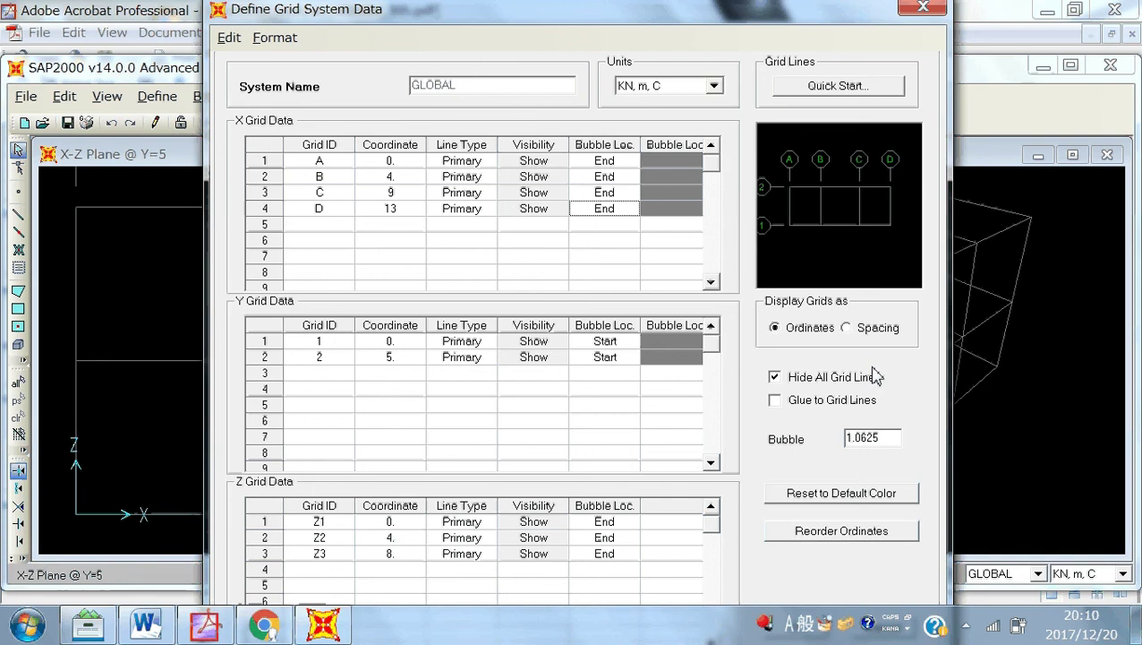
key(Down)
key(Down)
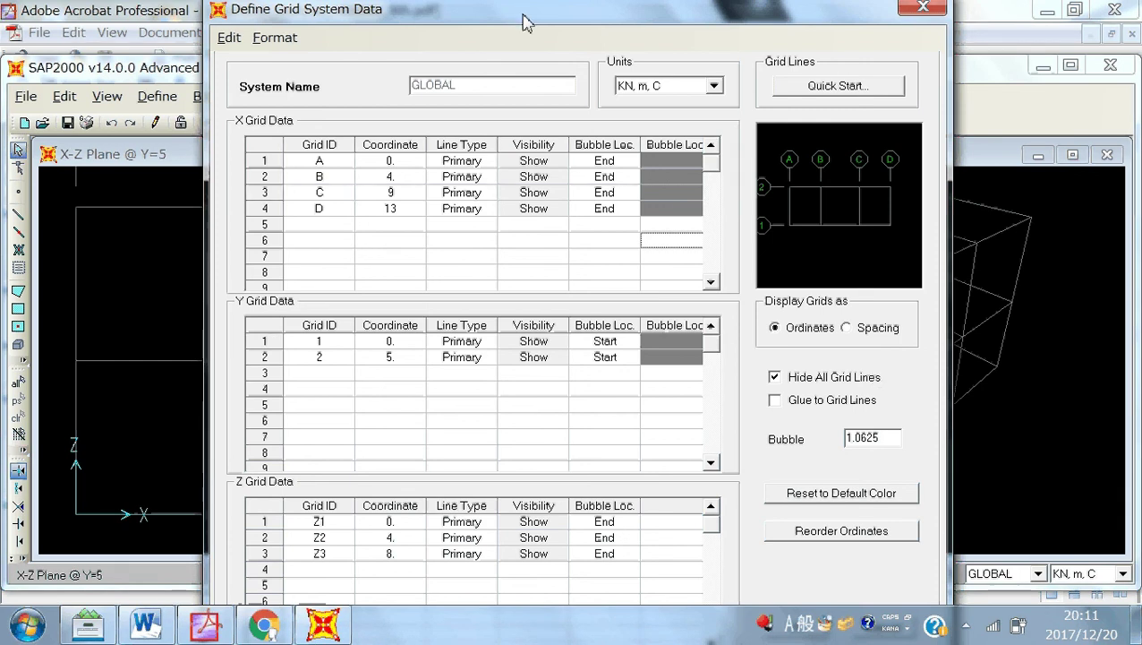
mouse_move(526, 23)
mouse_down()
mouse_move(510, 8)
mouse_move(523, 8)
mouse_up()
Review the grid colour and unit options, keeping units at KN, m, C, then return to the textbook.
click(225, 37)
mouse_move(273, 43)
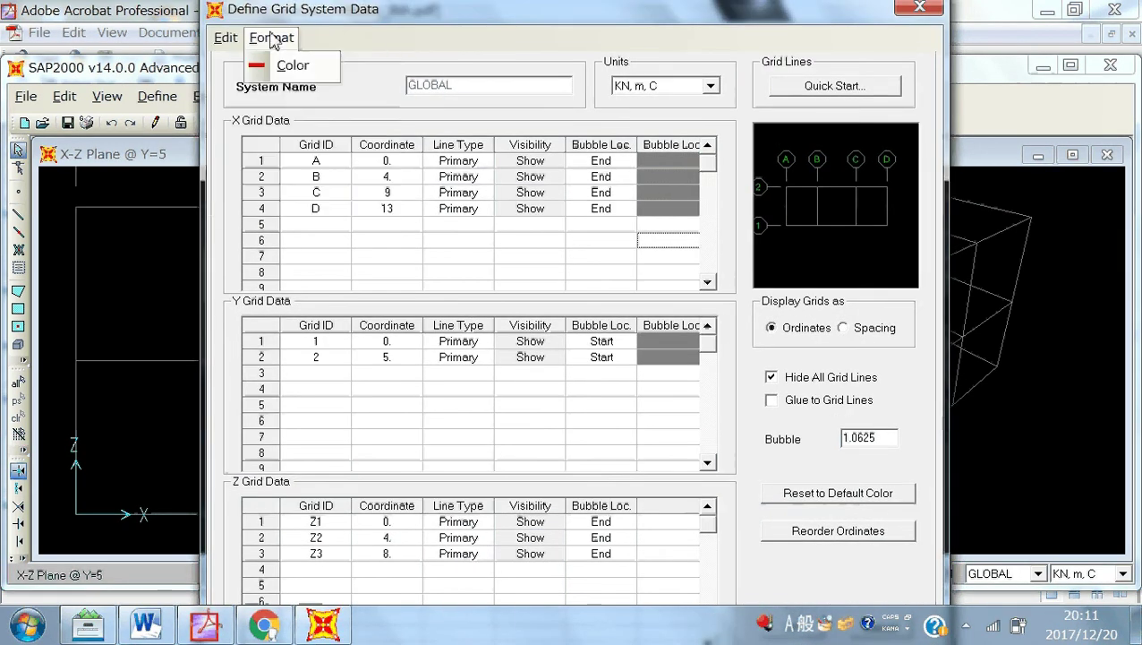
click(382, 43)
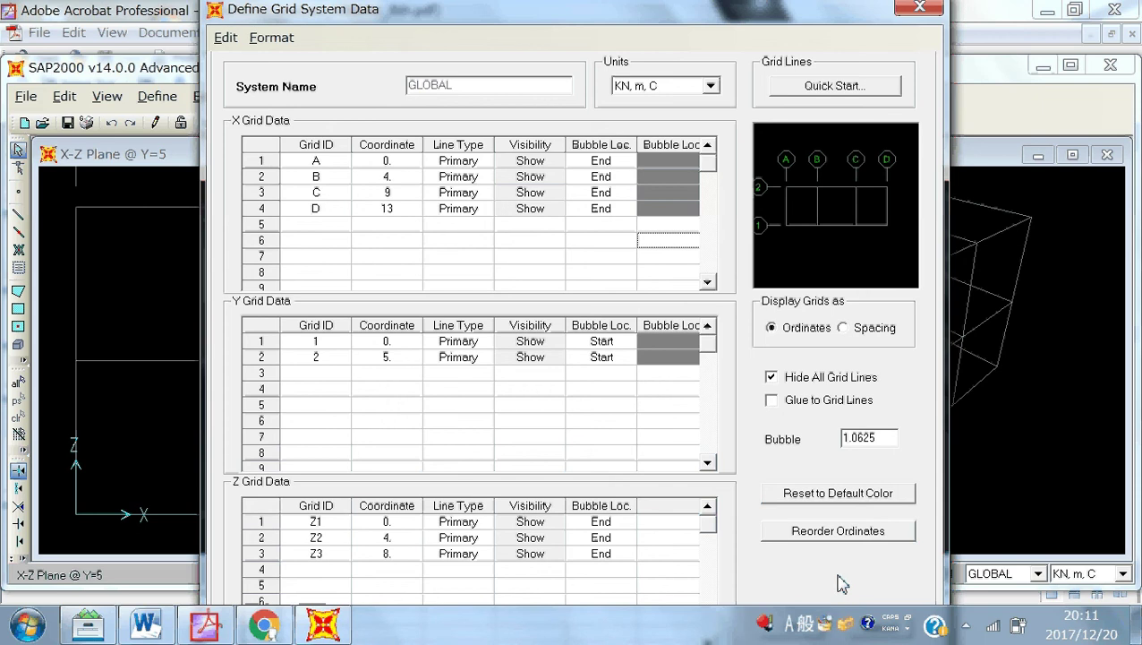
click(886, 438)
key(Tab)
key(Tab)
key(Tab)
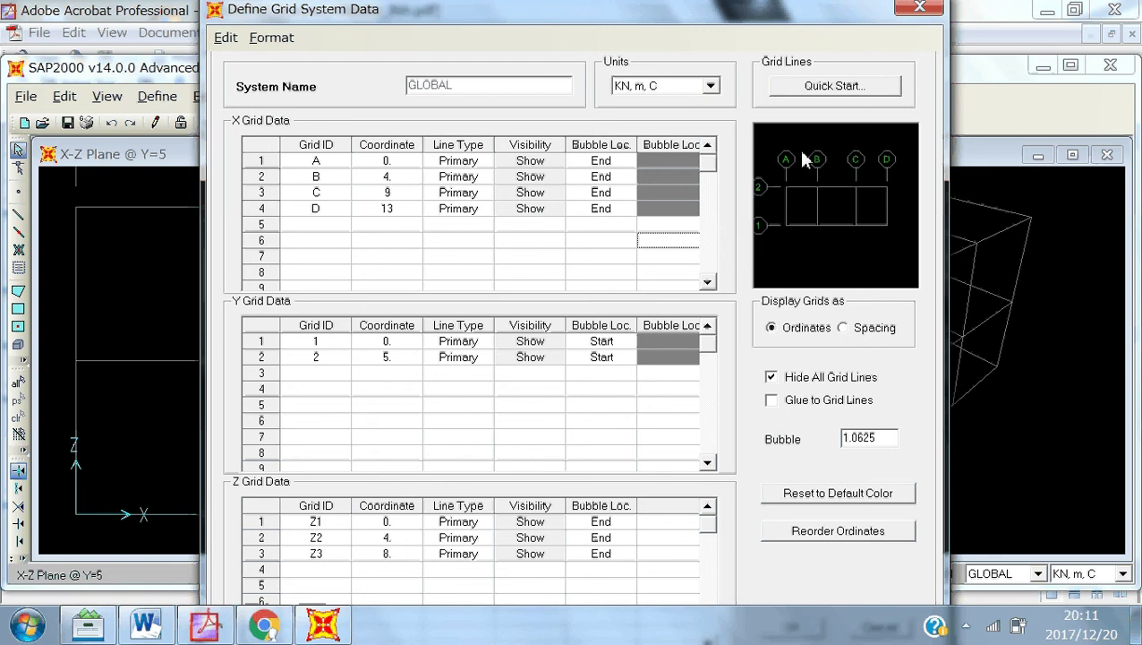
click(710, 86)
click(710, 86)
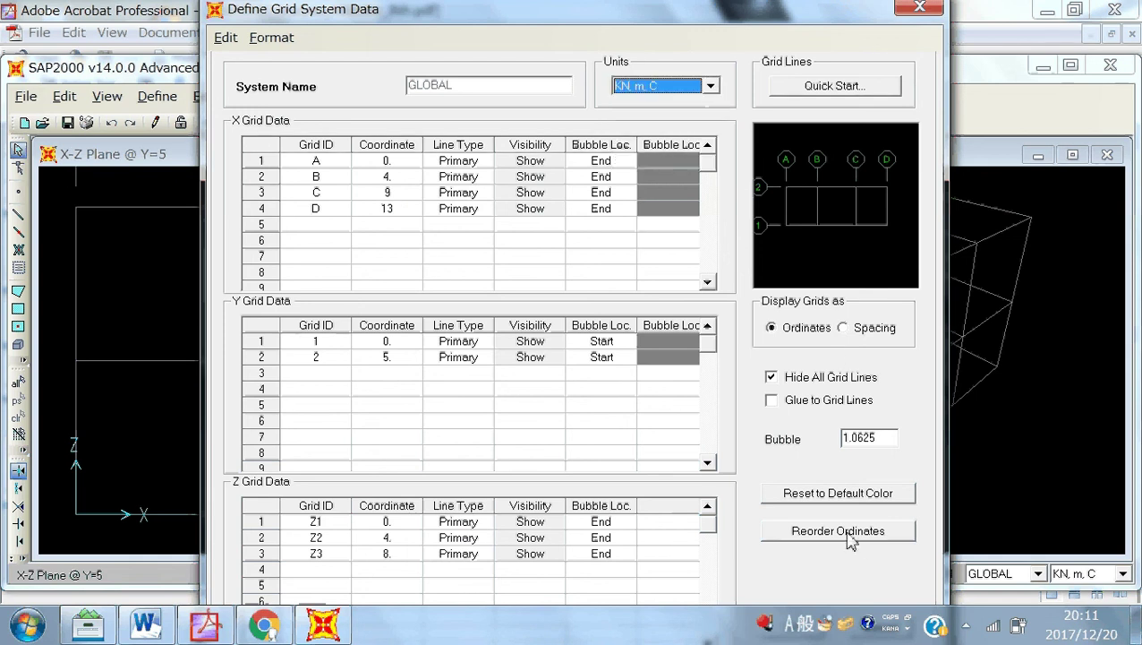
key(Tab)
key(Tab)
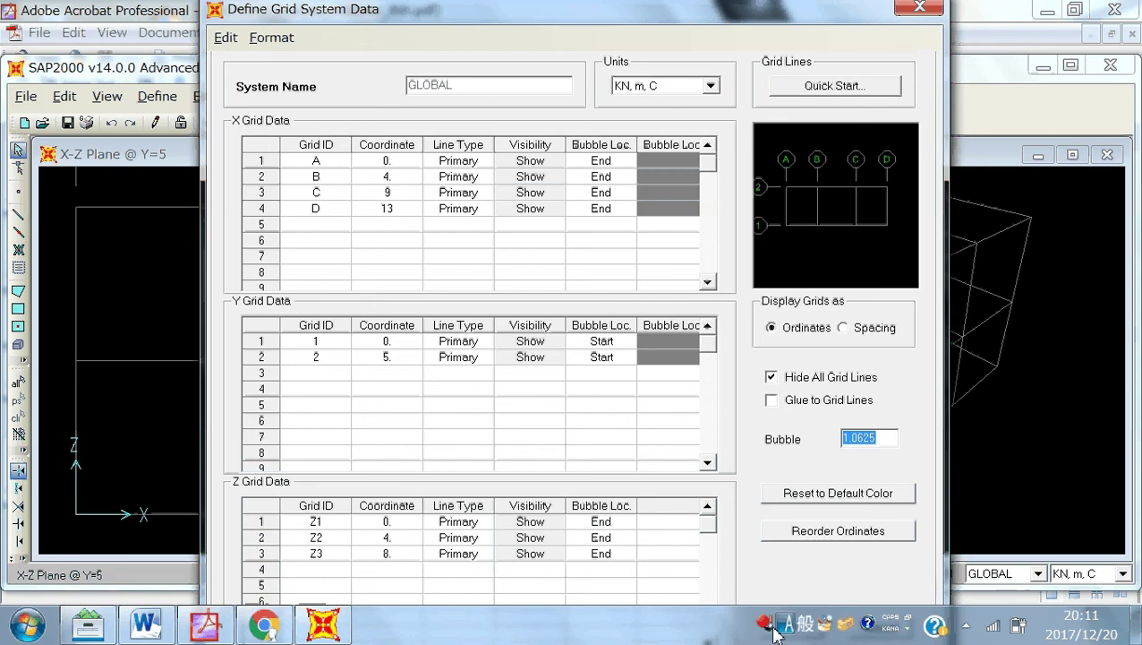
mouse_move(801, 18)
mouse_down()
mouse_move(799, 7)
mouse_move(798, 18)
mouse_up()
key(alt+Tab)
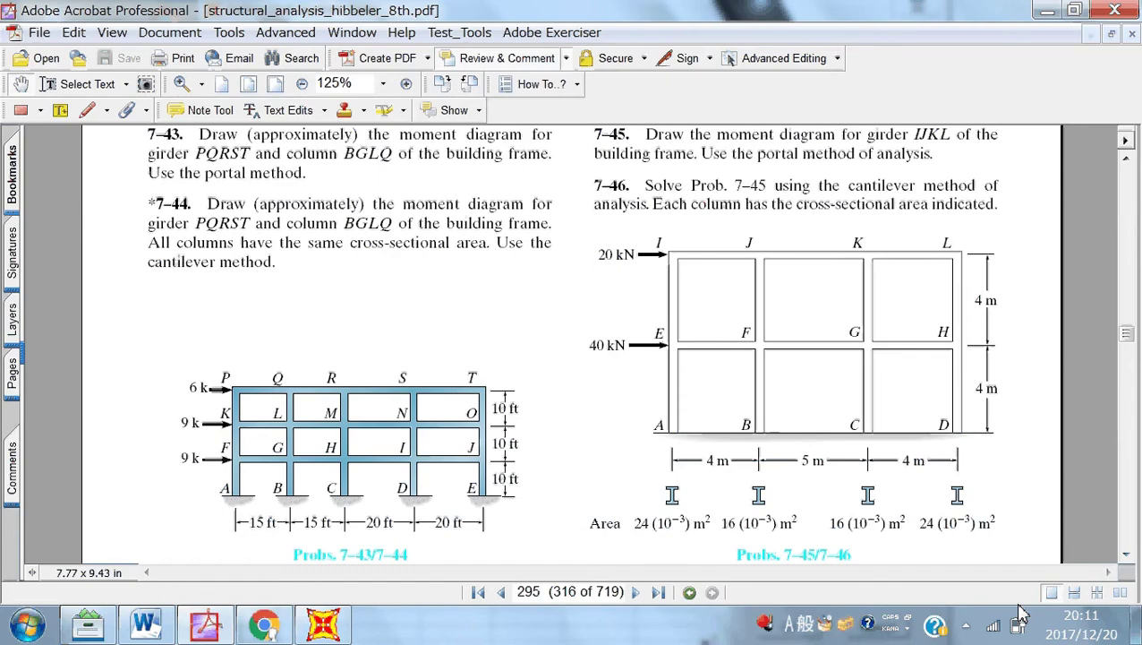
right_click(562, 620)
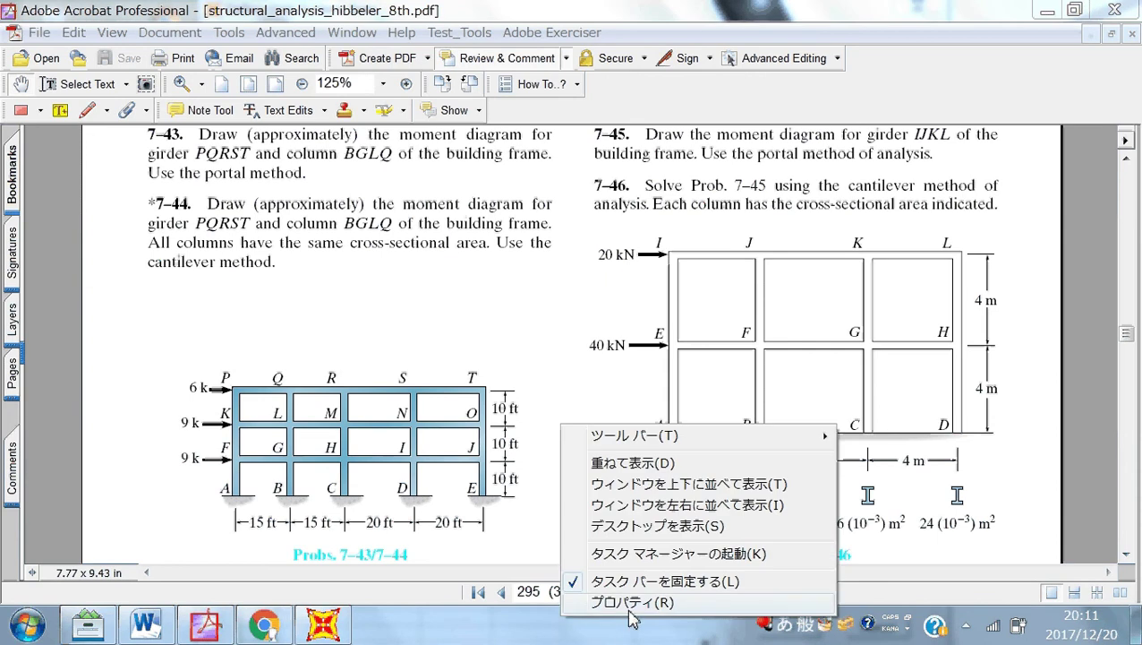
key(Escape)
click(324, 624)
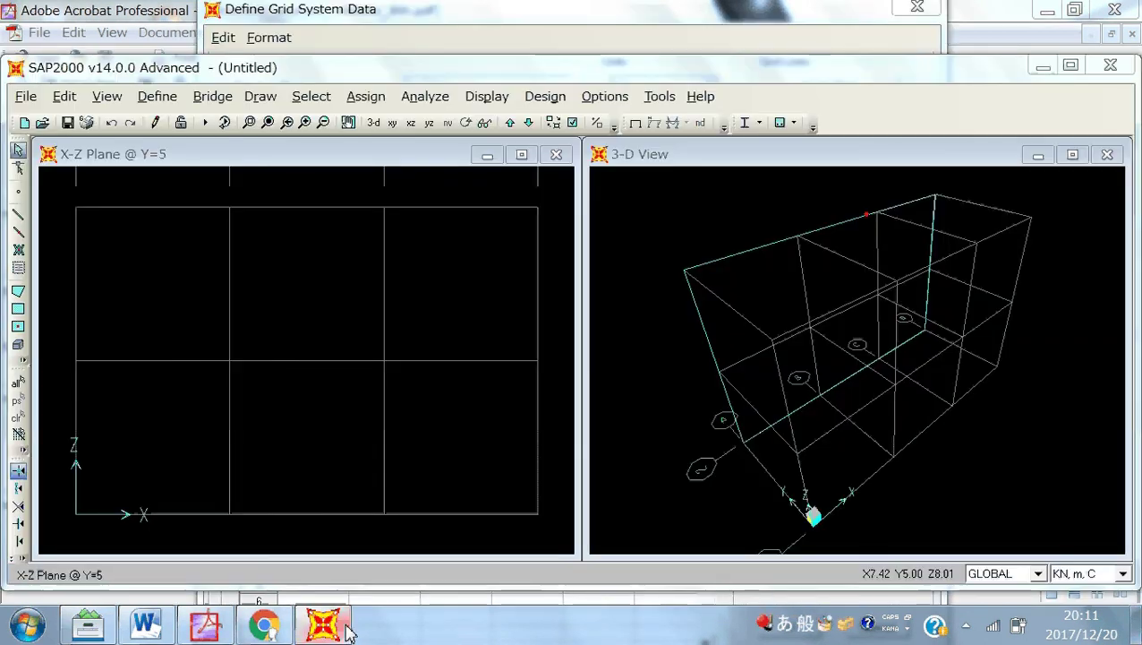
click(1074, 11)
click(985, 202)
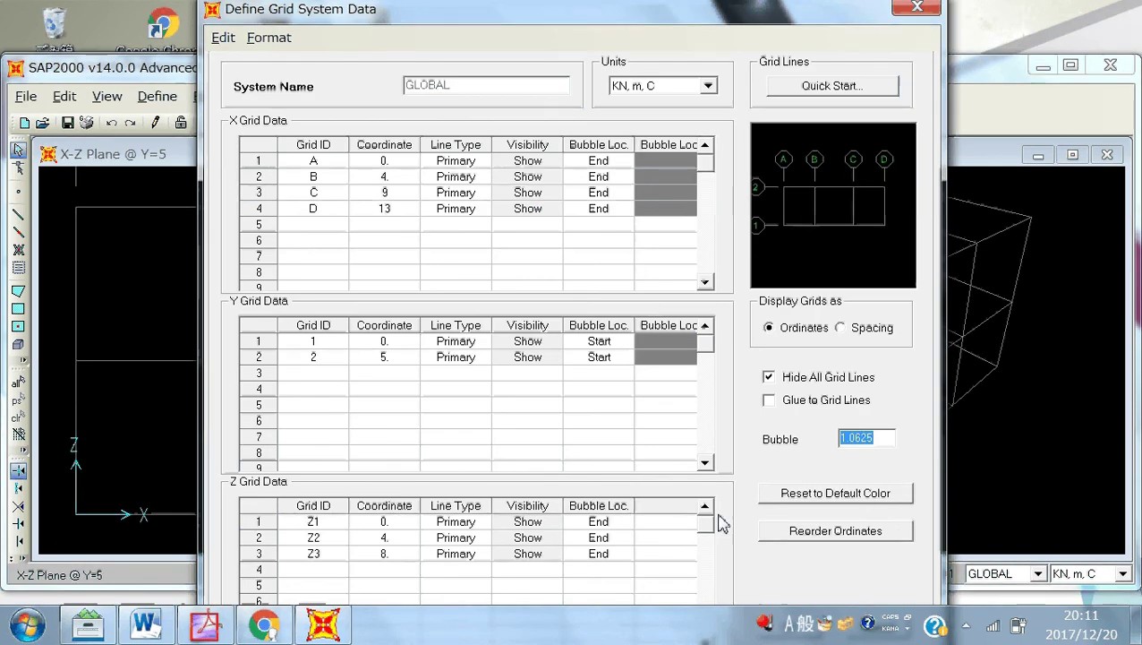
scroll(721, 590, down, 2)
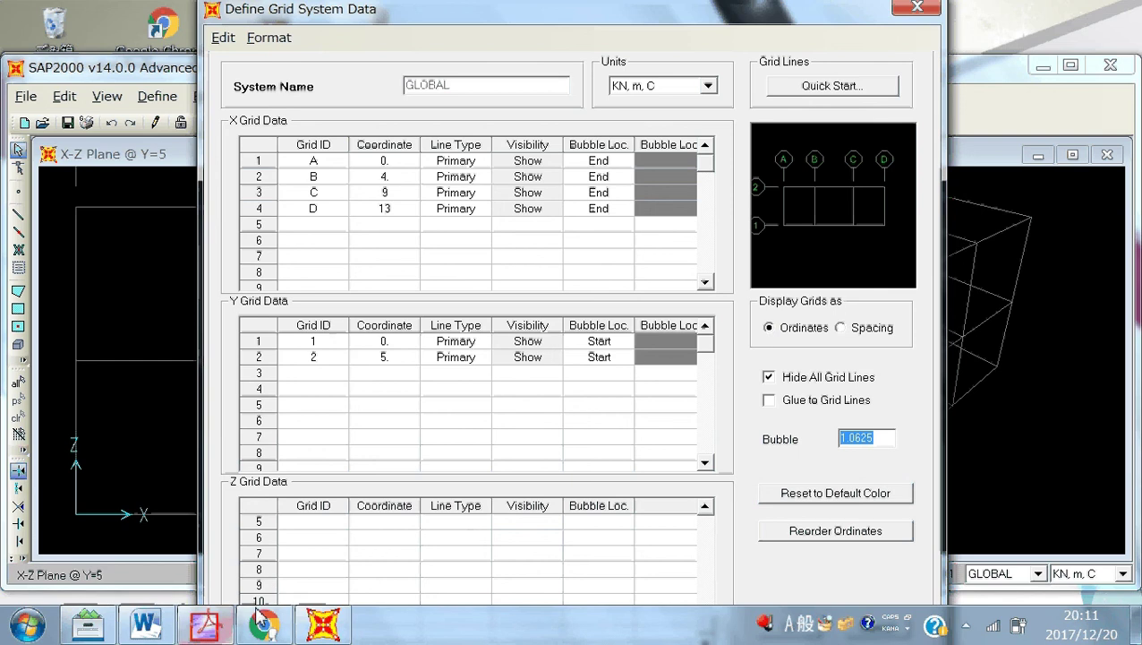
click(426, 620)
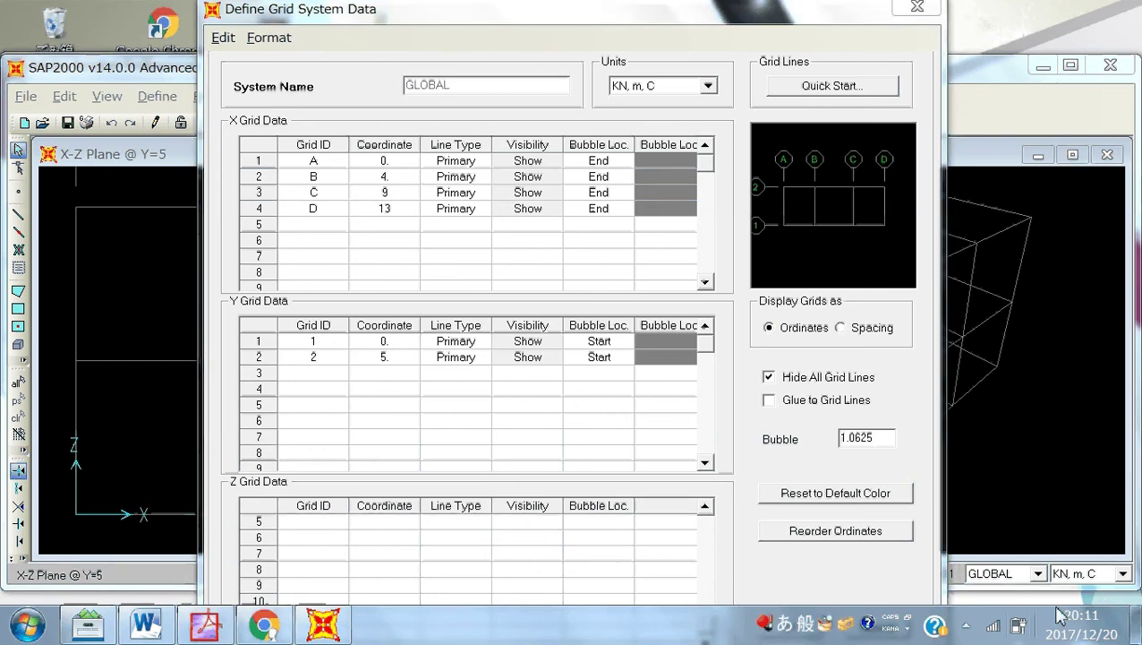
click(966, 626)
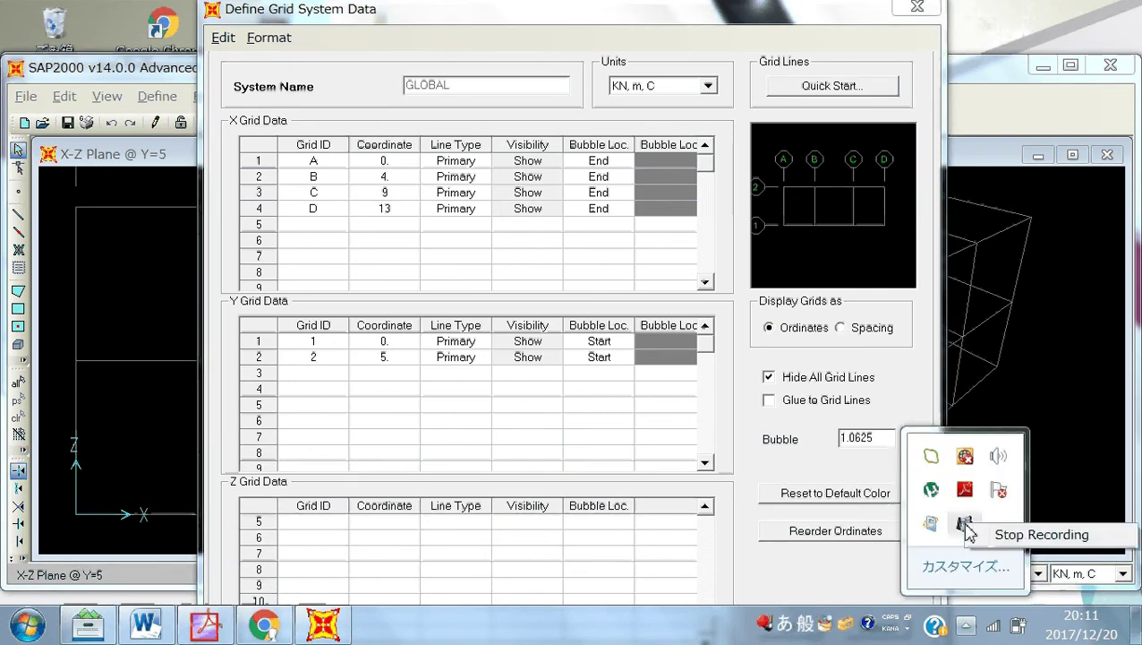